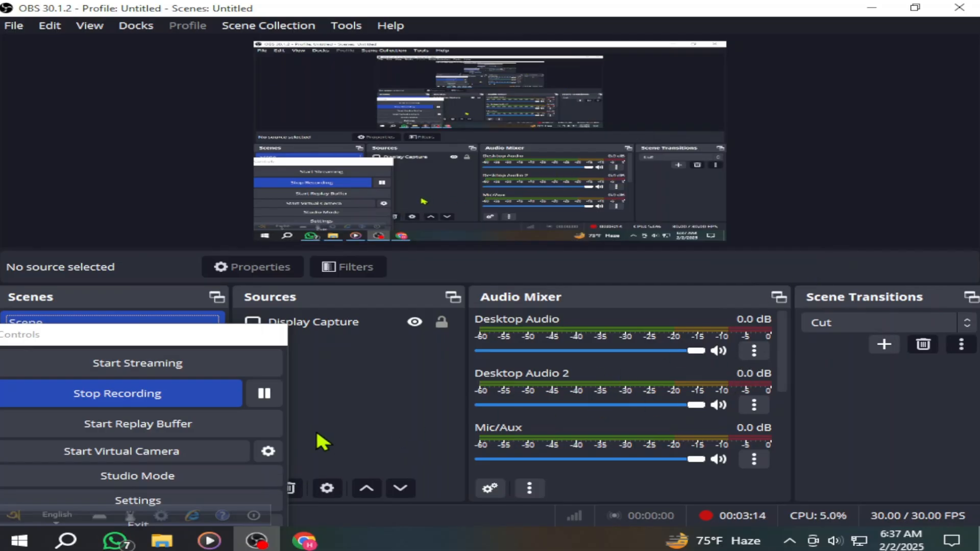
Step: Minimize OBS and read through the opening list of rulers in the Google Docs script line by line, clearing the selection at the end
{"action": "left_click", "coordinate": [881, 8]}
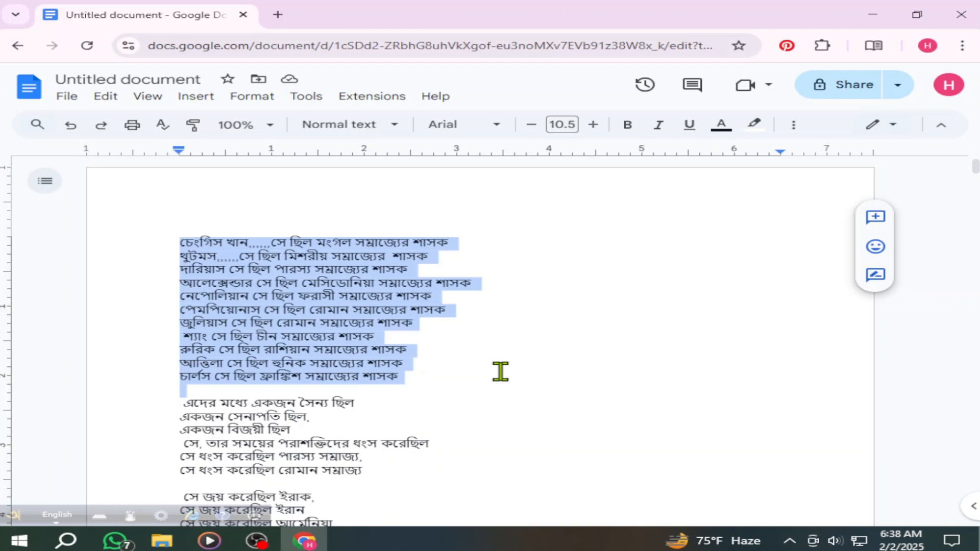
{"action": "key", "text": "shift+Up"}
{"action": "key", "text": "shift+Up"}
{"action": "key", "text": "shift+Up"}
{"action": "key", "text": "shift+Up"}
{"action": "key", "text": "shift+Up"}
{"action": "key", "text": "shift+Up"}
{"action": "key", "text": "shift+Up"}
{"action": "key", "text": "shift+Up"}
{"action": "key", "text": "shift+Up"}
{"action": "key", "text": "shift+Up"}
{"action": "key", "text": "shift+Up"}
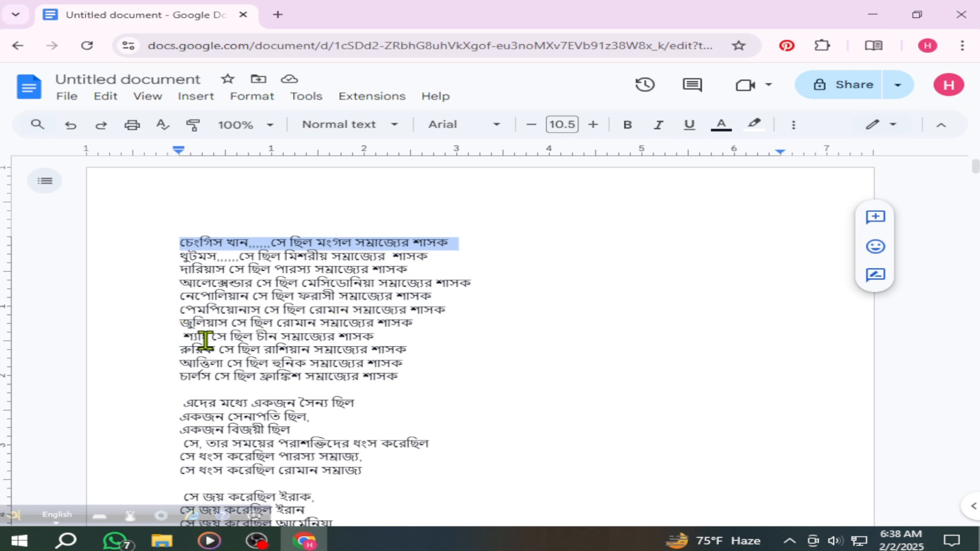
{"action": "left_click", "coordinate": [160, 225]}
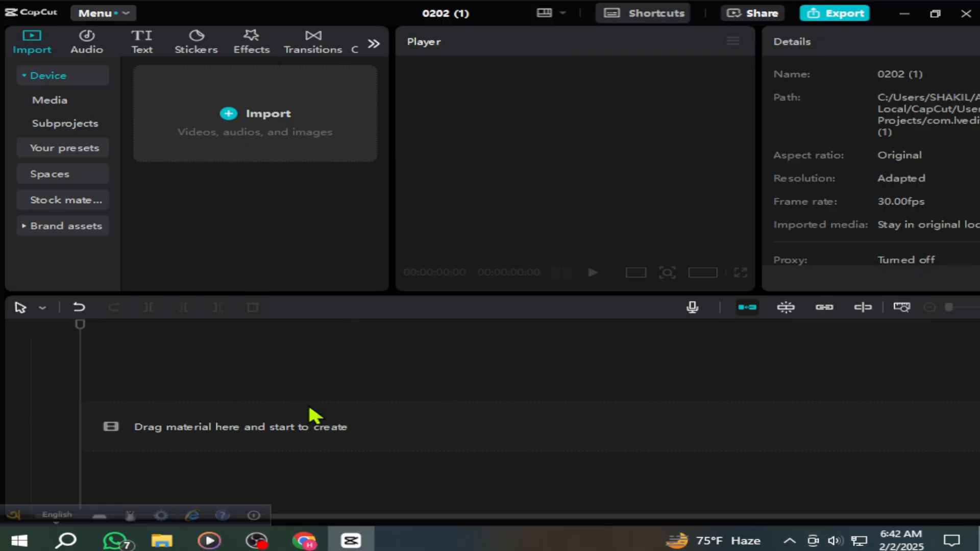
Step: Switch to CapCut and import the audio file Recording (185) from the New Volume (I:) drive
{"action": "left_click", "coordinate": [228, 121]}
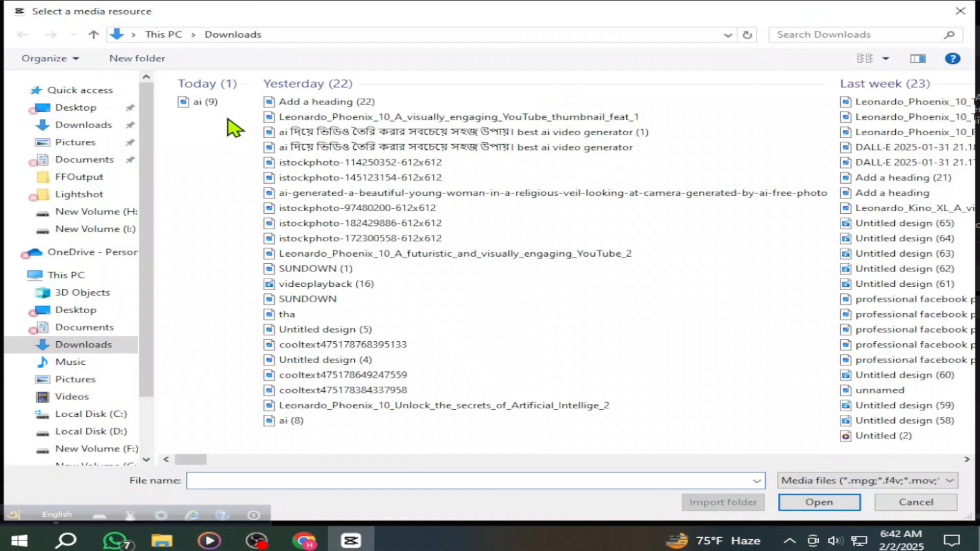
{"action": "scroll", "coordinate": [62, 382], "scroll_direction": "down", "scroll_amount": 2}
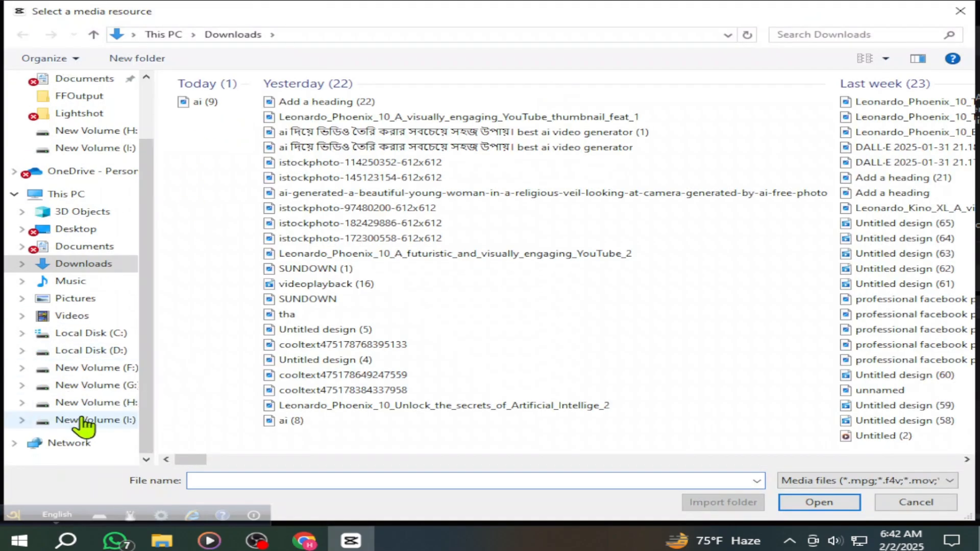
{"action": "left_click", "coordinate": [84, 419]}
{"action": "scroll", "coordinate": [366, 291], "scroll_direction": "right", "scroll_amount": 5}
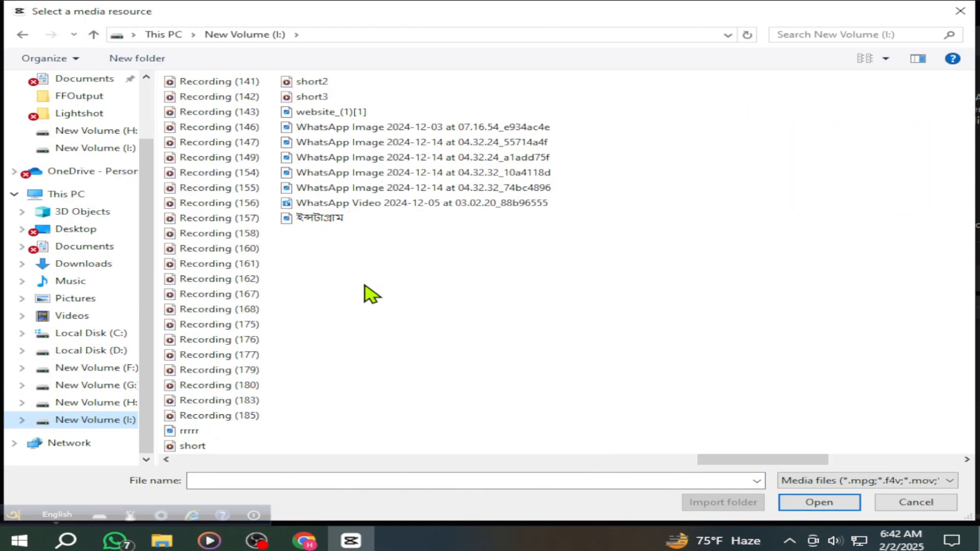
{"action": "scroll", "coordinate": [366, 291], "scroll_direction": "left", "scroll_amount": 2}
{"action": "scroll", "coordinate": [365, 291], "scroll_direction": "right", "scroll_amount": 2}
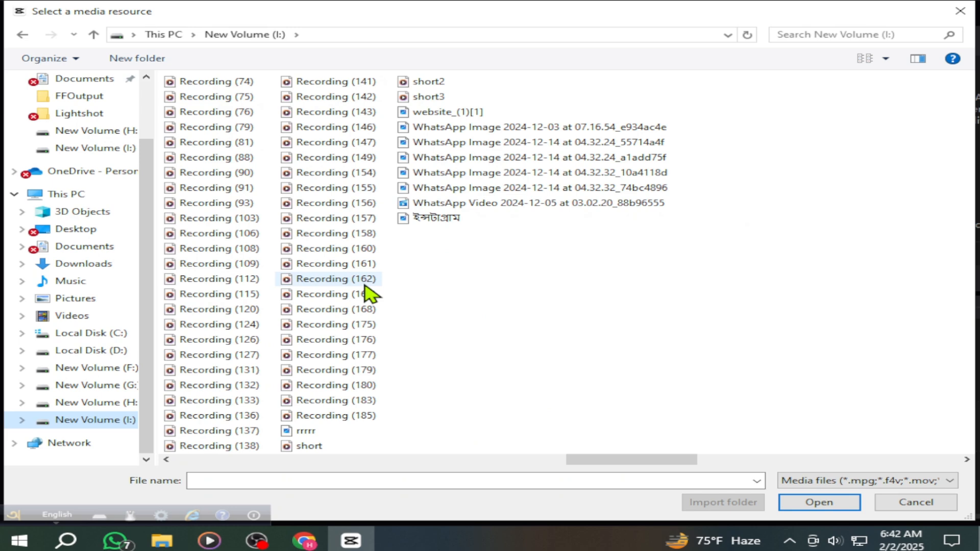
{"action": "scroll", "coordinate": [370, 301], "scroll_direction": "right", "scroll_amount": 1}
{"action": "scroll", "coordinate": [394, 284], "scroll_direction": "left", "scroll_amount": 1}
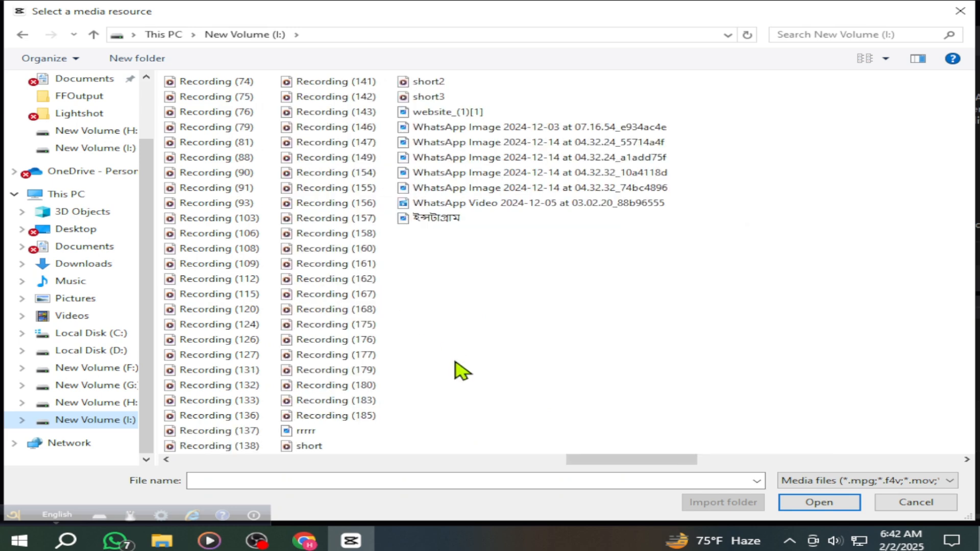
{"action": "left_click", "coordinate": [365, 418]}
{"action": "left_click", "coordinate": [844, 508]}
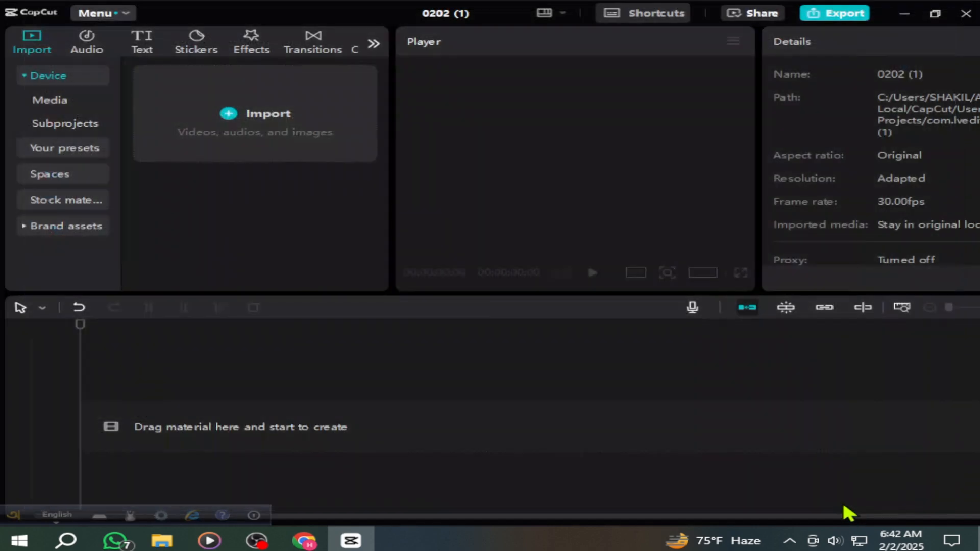
Step: Add the Recording (185).m4a audio to the timeline and return the playhead to the start
{"action": "mouse_move", "coordinate": [259, 185]}
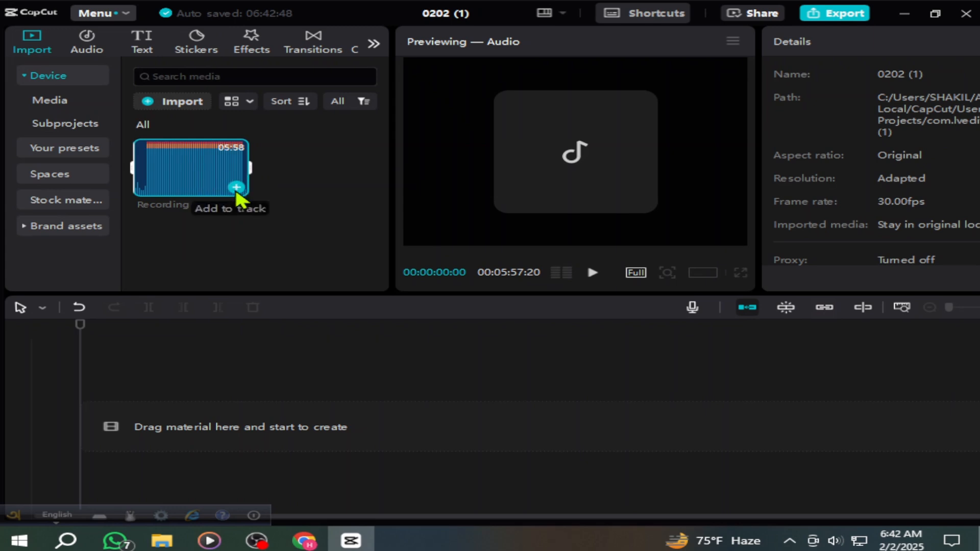
{"action": "left_click", "coordinate": [236, 188]}
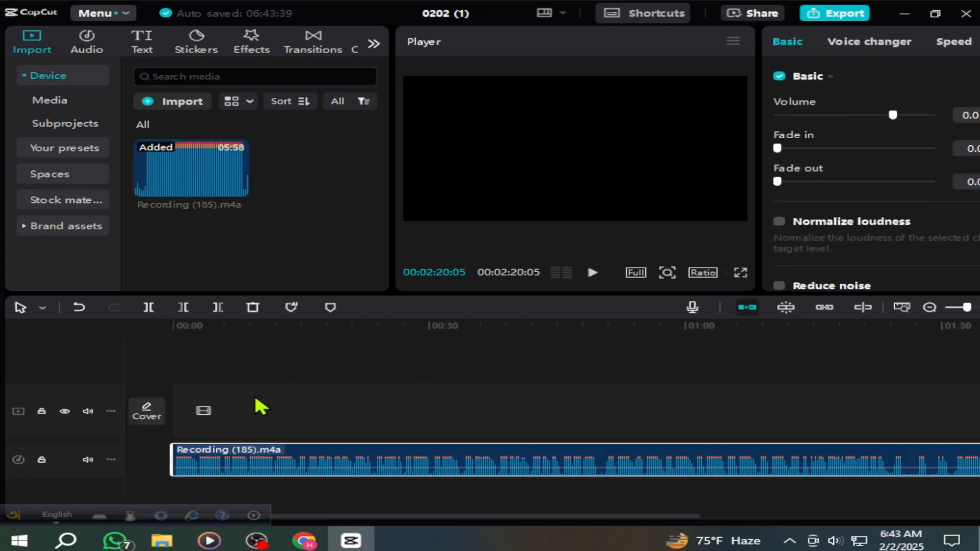
{"action": "left_click", "coordinate": [223, 368]}
{"action": "left_click_drag", "start_coordinate": [220, 367], "coordinate": [142, 376]}
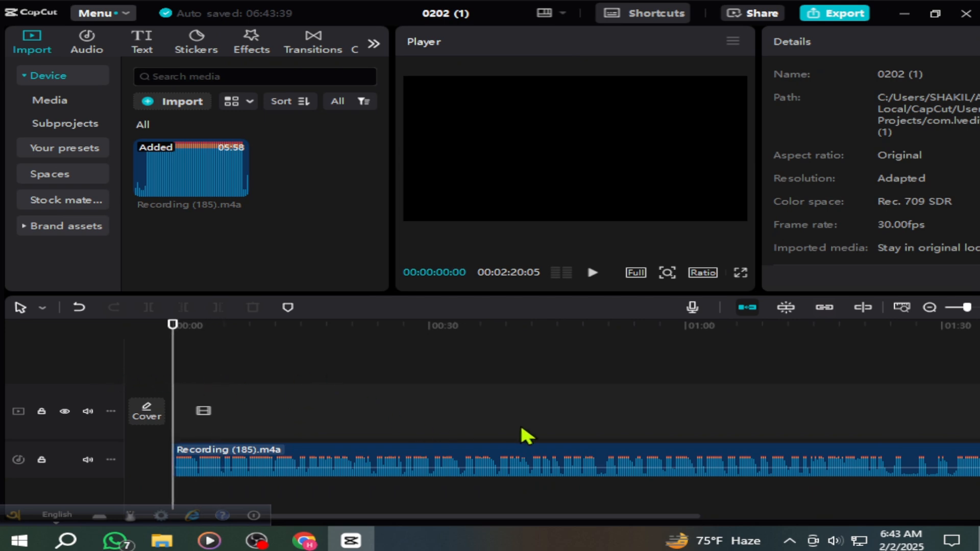
Step: Enable noise reduction and loudness normalization for the recording on the timeline
{"action": "left_click", "coordinate": [590, 467]}
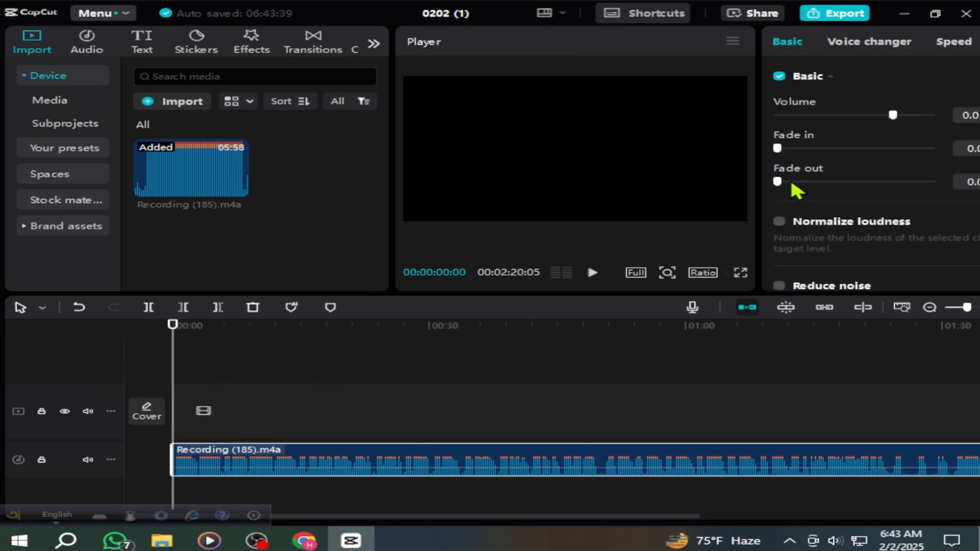
{"action": "scroll", "coordinate": [808, 128], "scroll_direction": "down", "scroll_amount": 2}
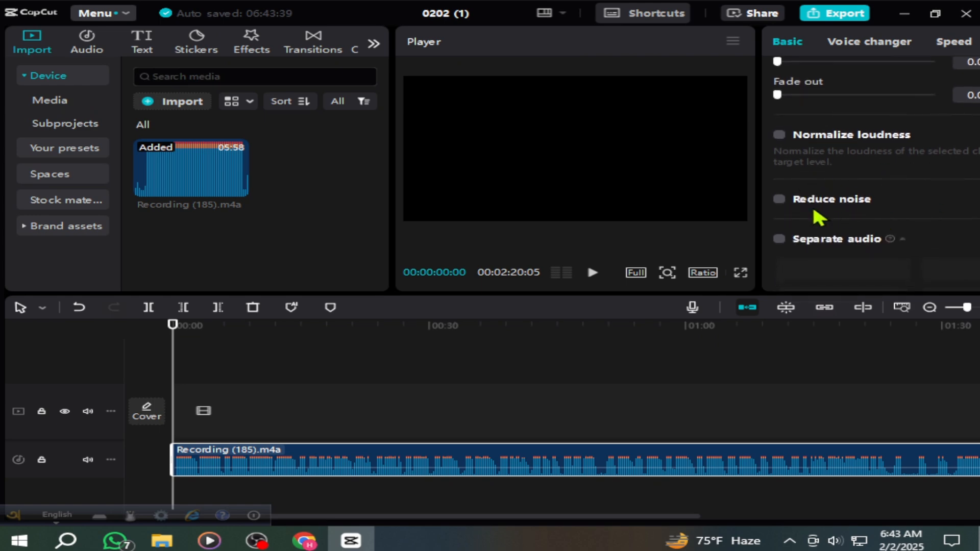
{"action": "left_click", "coordinate": [779, 199]}
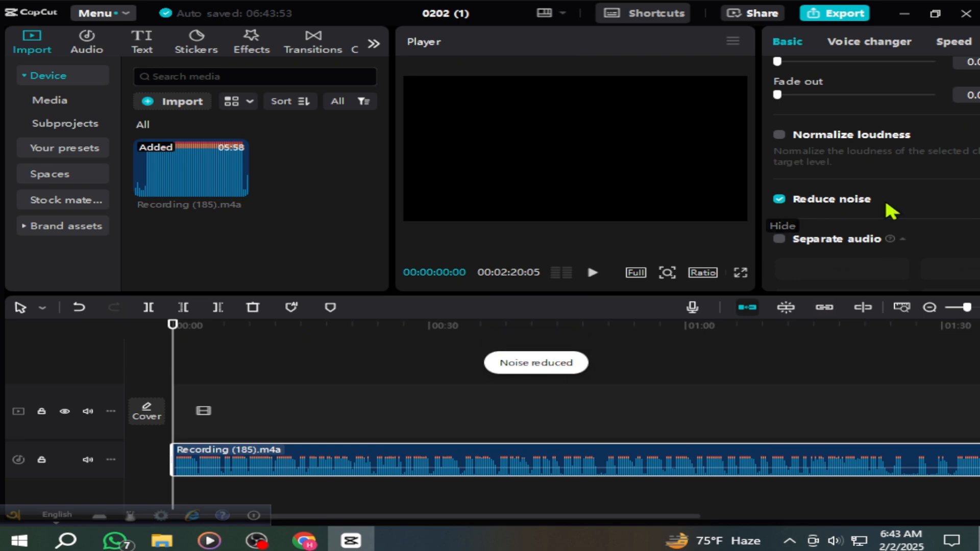
{"action": "scroll", "coordinate": [836, 238], "scroll_direction": "up", "scroll_amount": 3}
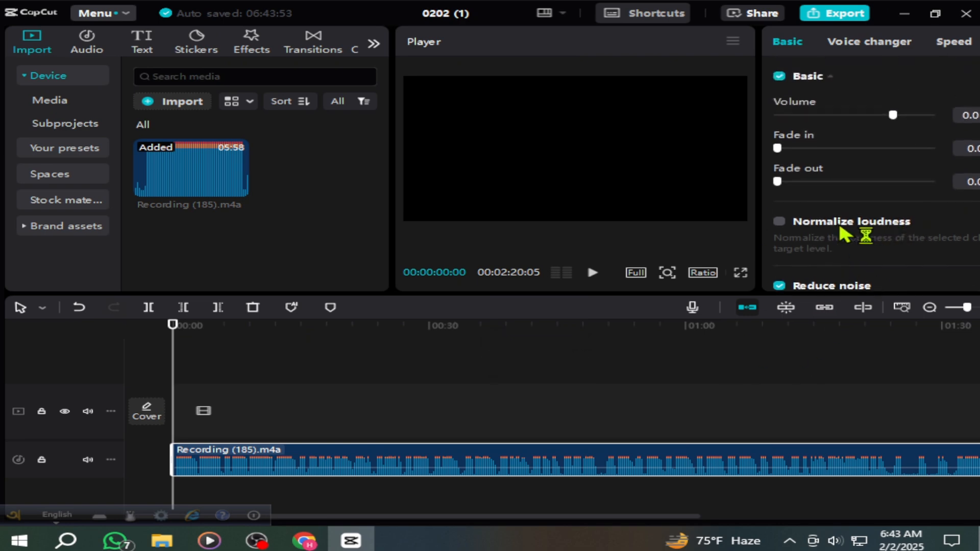
{"action": "left_click", "coordinate": [778, 224]}
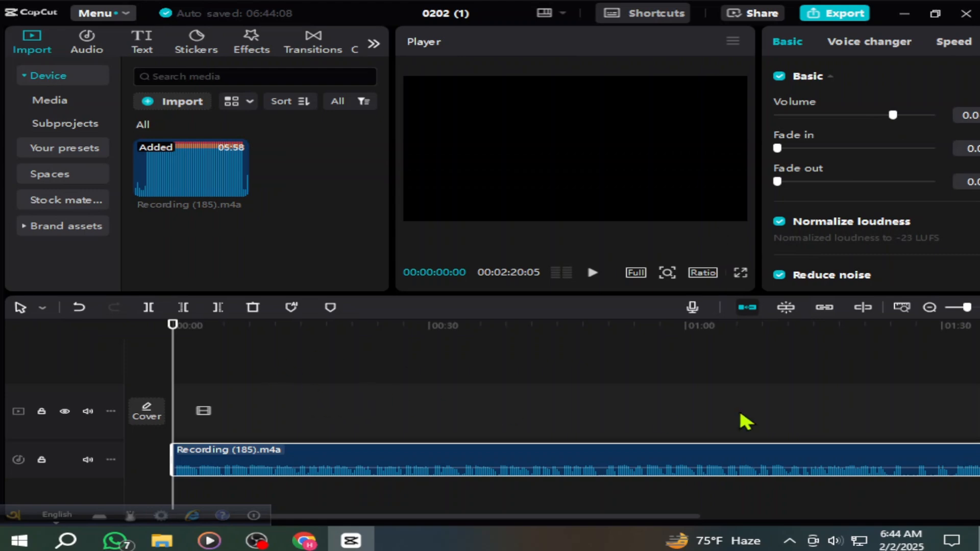
Step: Raise the system speaker volume to 66 and play the first seconds of the recording, returning the playhead to the start
{"action": "left_click", "coordinate": [834, 541]}
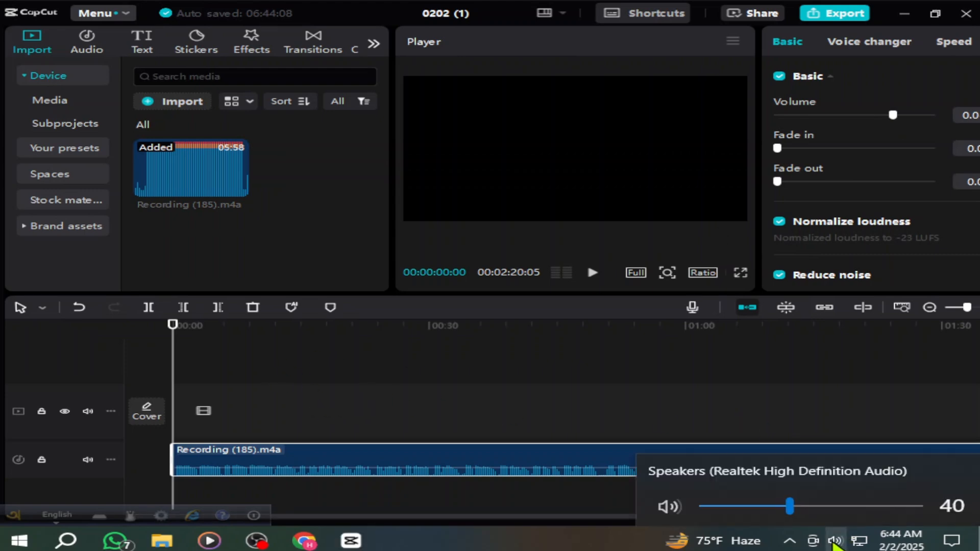
{"action": "scroll", "coordinate": [837, 544], "scroll_direction": "up", "scroll_amount": 13}
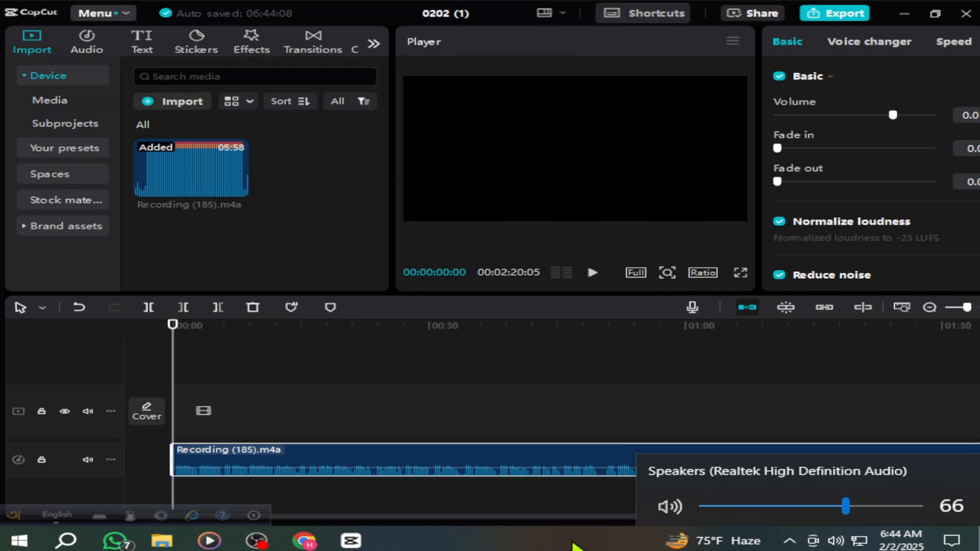
{"action": "left_click", "coordinate": [566, 539]}
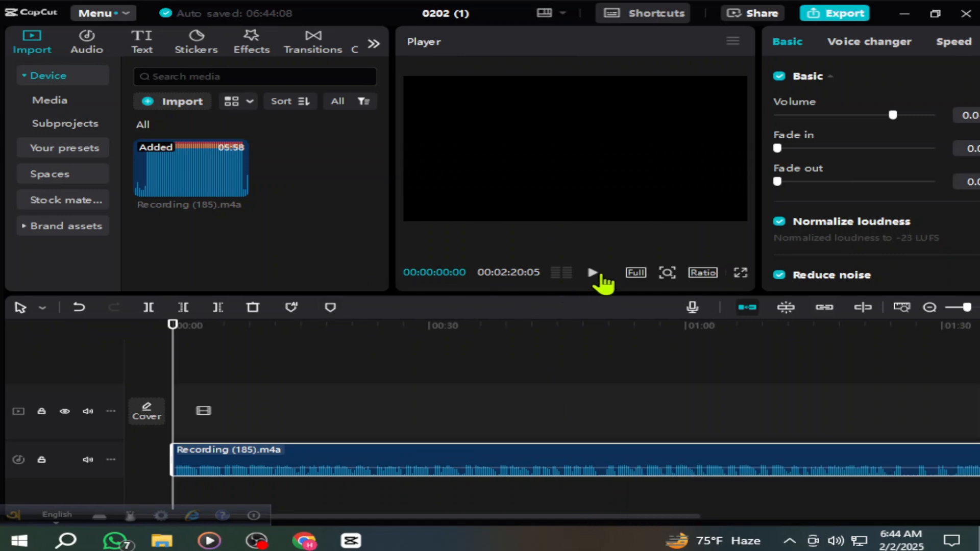
{"action": "left_click", "coordinate": [592, 273]}
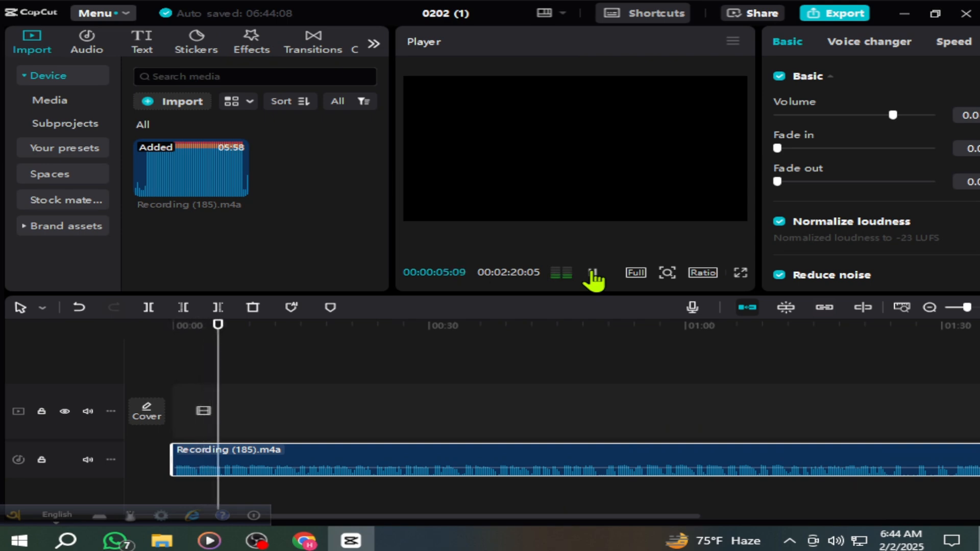
{"action": "left_click", "coordinate": [593, 272]}
{"action": "left_click_drag", "start_coordinate": [217, 335], "coordinate": [173, 340]}
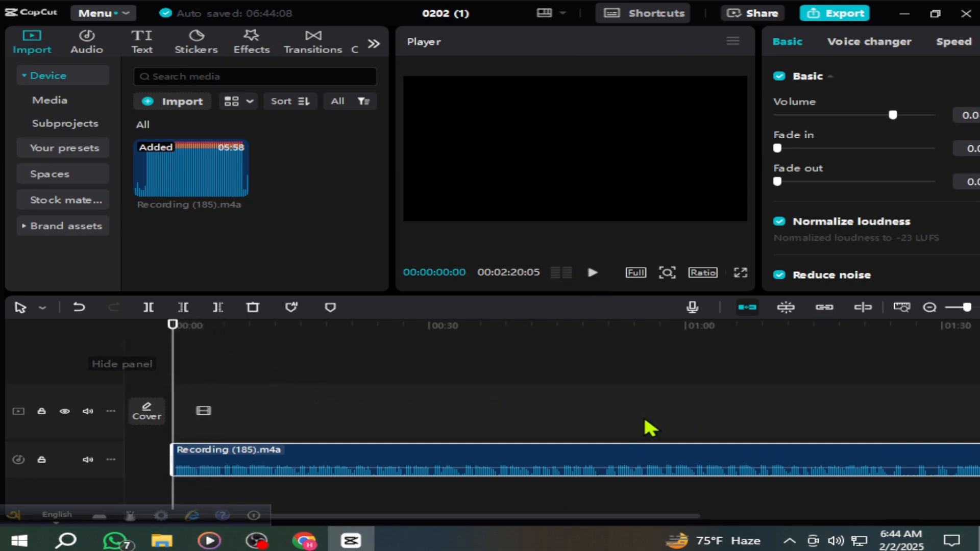
Step: Set the system speaker volume to 100 and the recording's volume to 10.0, playing it back to check the level
{"action": "left_click", "coordinate": [836, 541]}
{"action": "scroll", "coordinate": [837, 543], "scroll_direction": "up", "scroll_amount": 10}
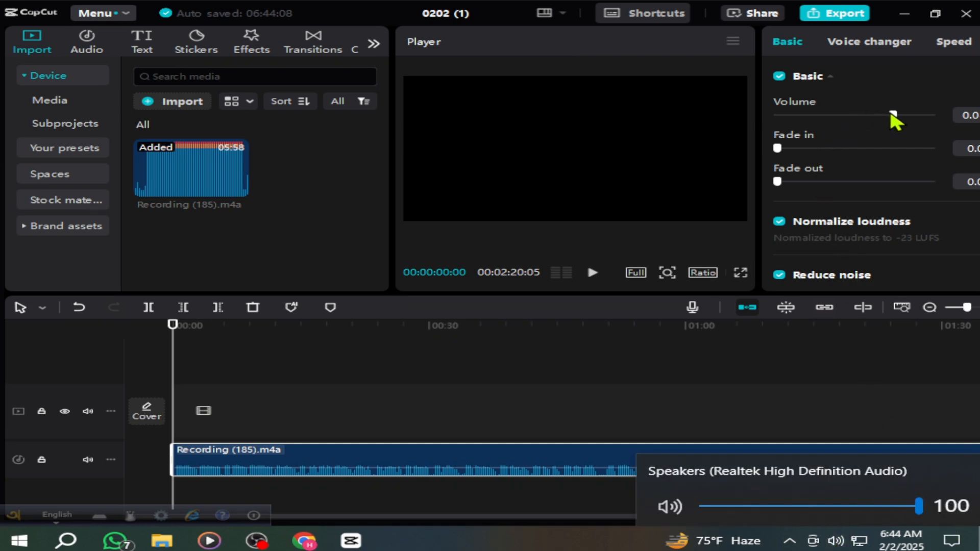
{"action": "left_click_drag", "start_coordinate": [895, 115], "coordinate": [914, 119]}
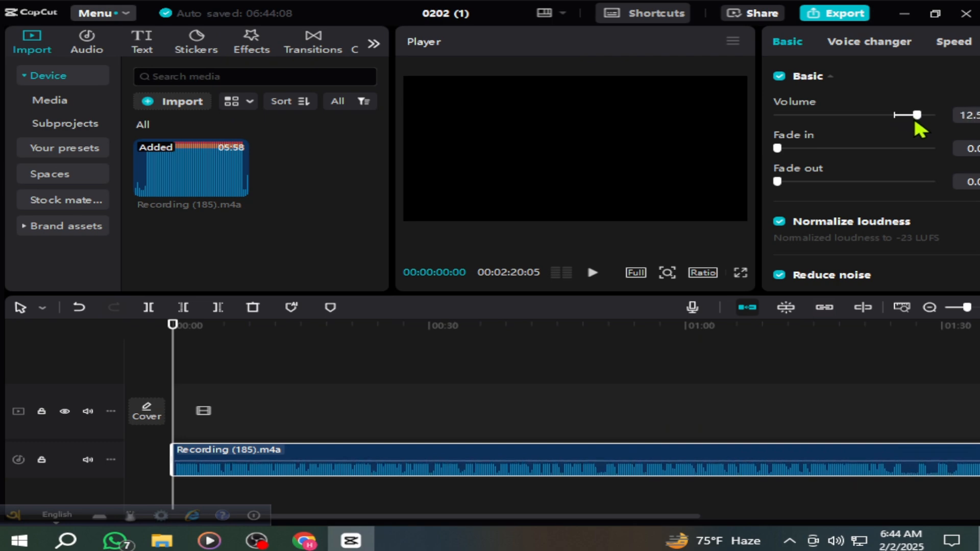
{"action": "left_click_drag", "start_coordinate": [913, 122], "coordinate": [910, 127]}
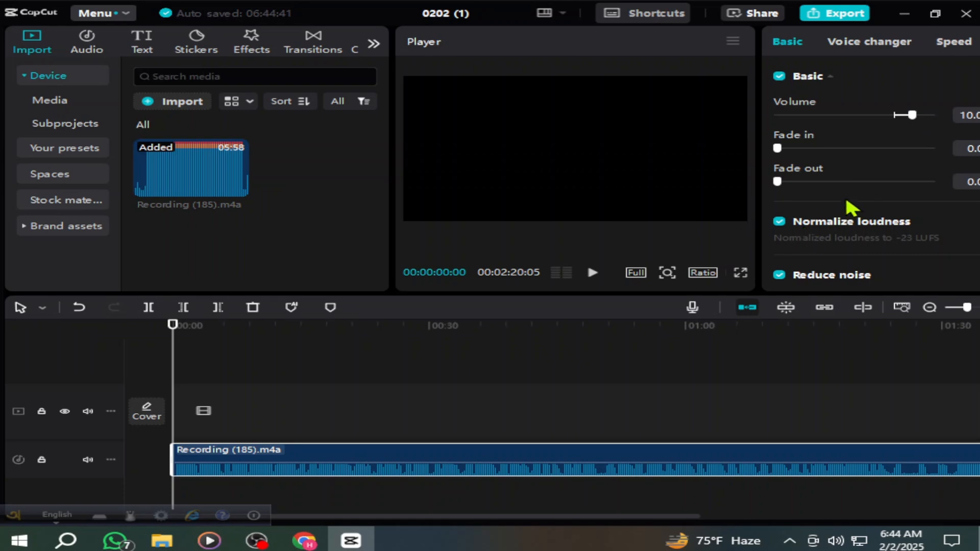
{"action": "left_click", "coordinate": [592, 273]}
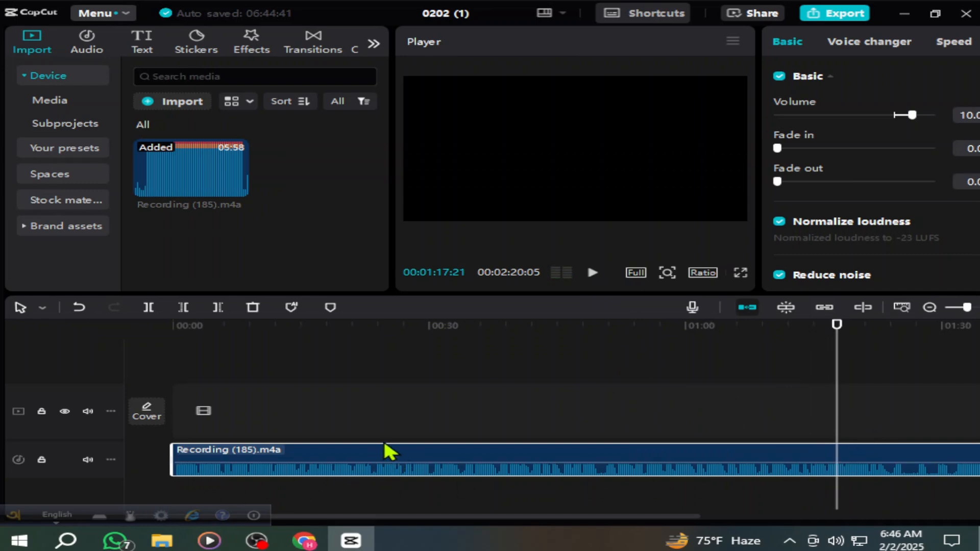
Step: Split the recording on the timeline at 00:00:23:17, 00:00:50:06 and 00:01:26:06
{"action": "left_click", "coordinate": [375, 423]}
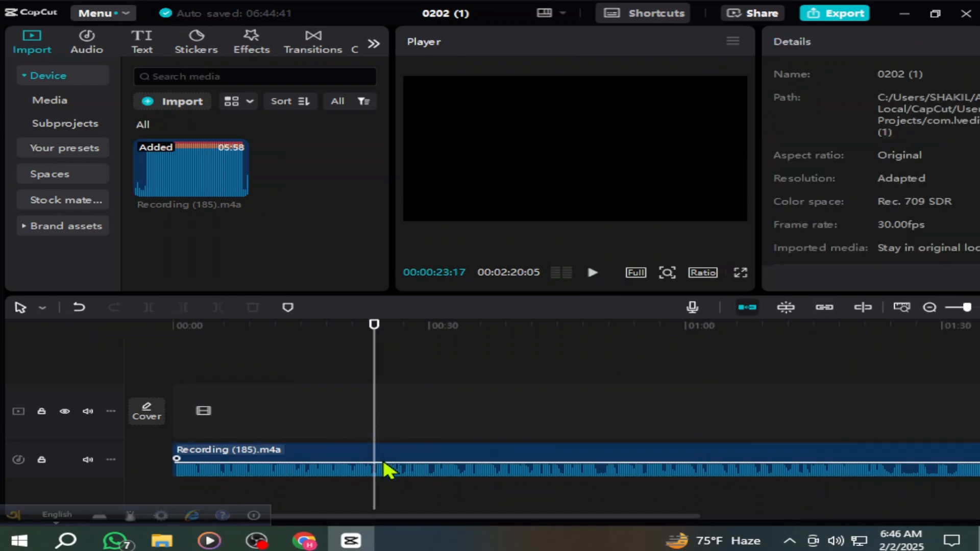
{"action": "left_click", "coordinate": [389, 472]}
{"action": "left_click", "coordinate": [148, 307]}
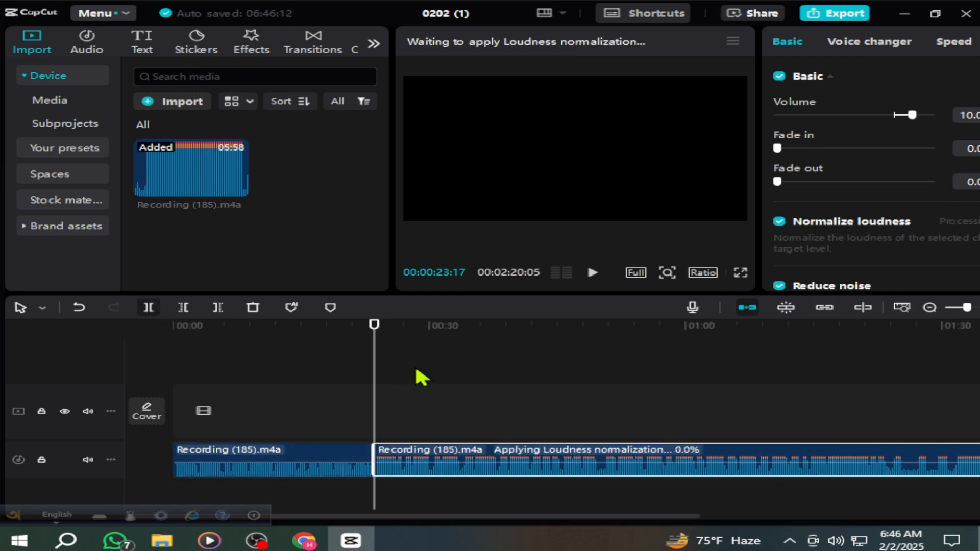
{"action": "left_click", "coordinate": [491, 357]}
{"action": "left_click_drag", "start_coordinate": [589, 372], "coordinate": [602, 397]}
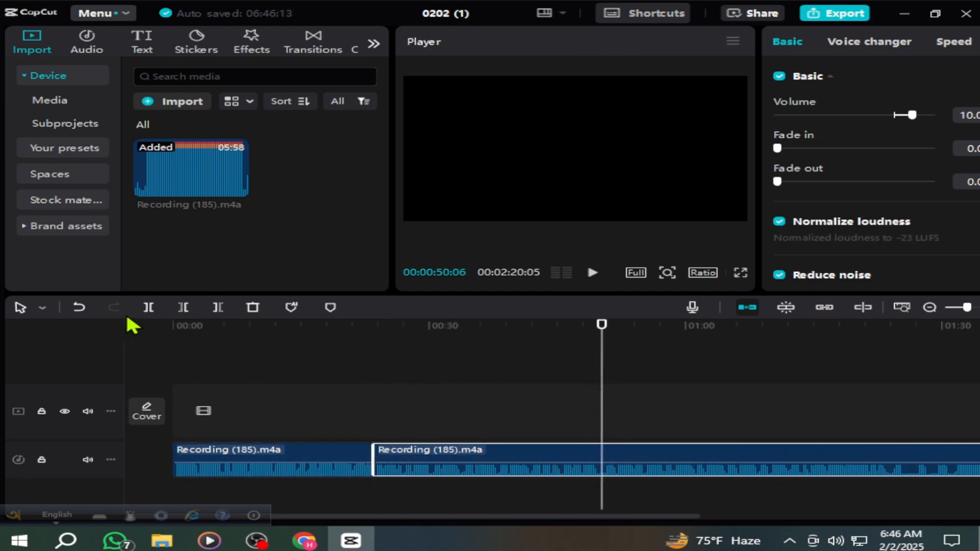
{"action": "left_click", "coordinate": [149, 306]}
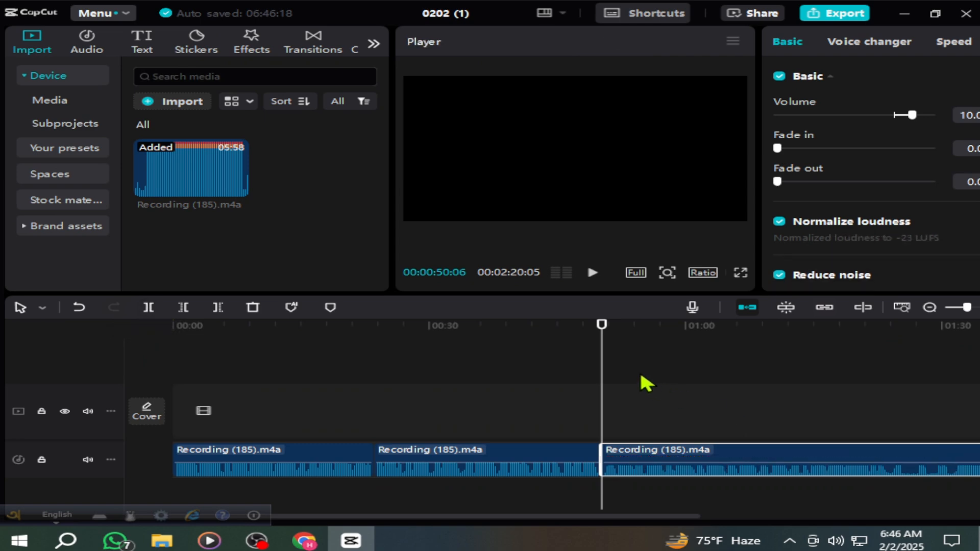
{"action": "left_click_drag", "start_coordinate": [600, 357], "coordinate": [909, 417]}
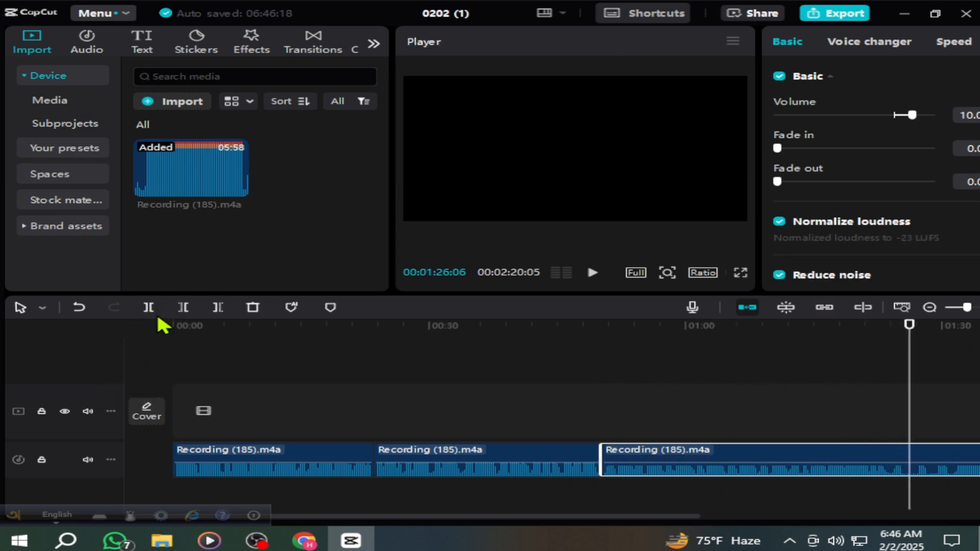
{"action": "left_click", "coordinate": [149, 307]}
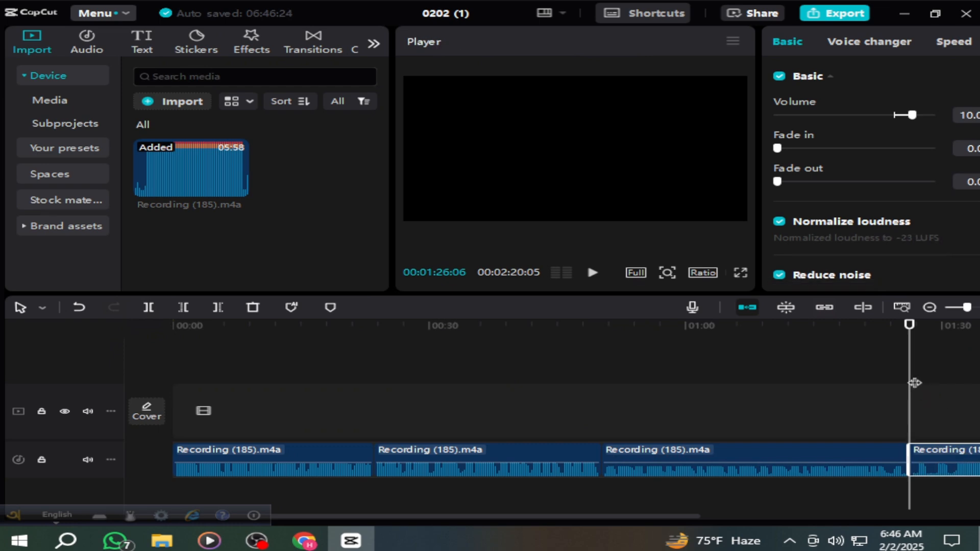
Step: Play the split recording from the start for about eight seconds and pause it
{"action": "left_click_drag", "start_coordinate": [885, 387], "coordinate": [164, 431]}
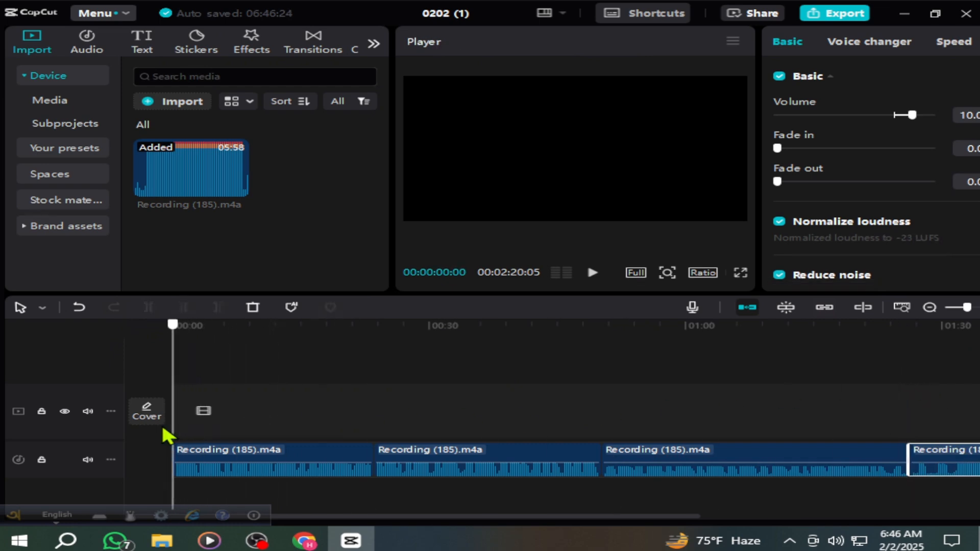
{"action": "left_click", "coordinate": [163, 427]}
{"action": "left_click", "coordinate": [592, 273]}
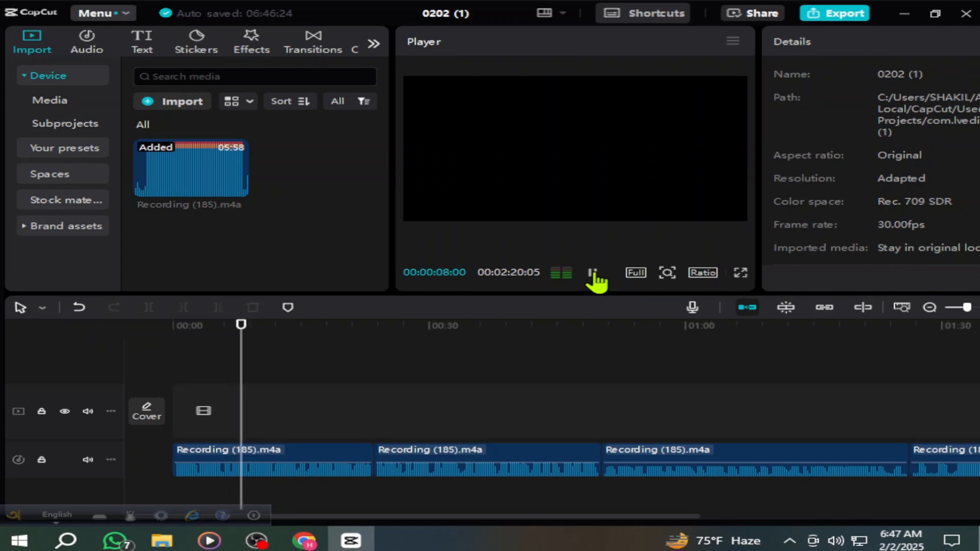
{"action": "left_click", "coordinate": [592, 273]}
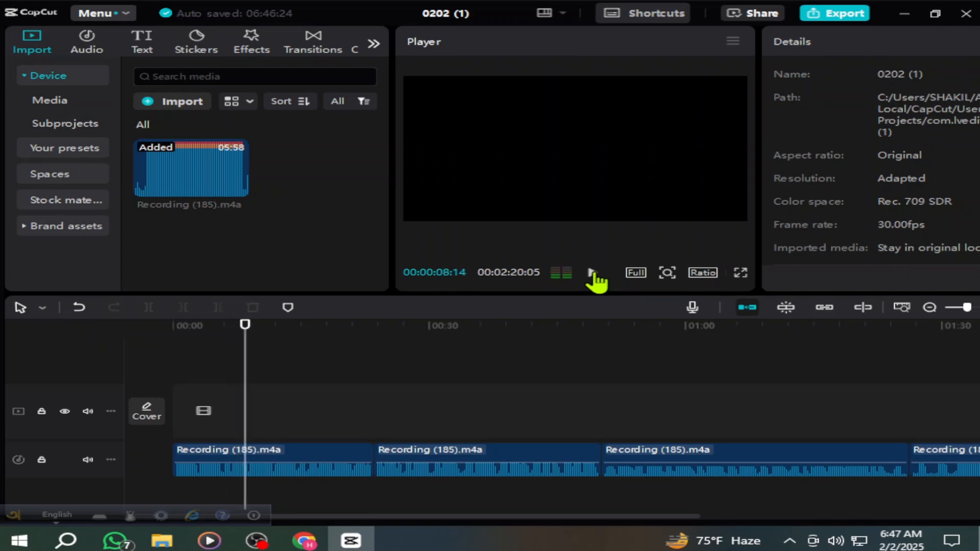
Step: Play the second segment of the recording from its start for about twelve seconds and pause it
{"action": "left_click", "coordinate": [285, 467]}
{"action": "left_click_drag", "start_coordinate": [246, 363], "coordinate": [138, 382]}
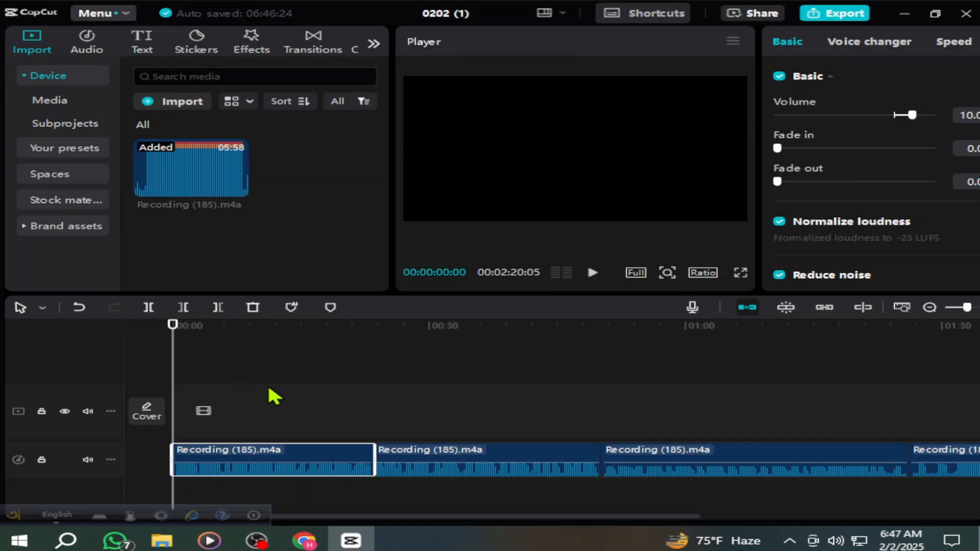
{"action": "left_click", "coordinate": [375, 406]}
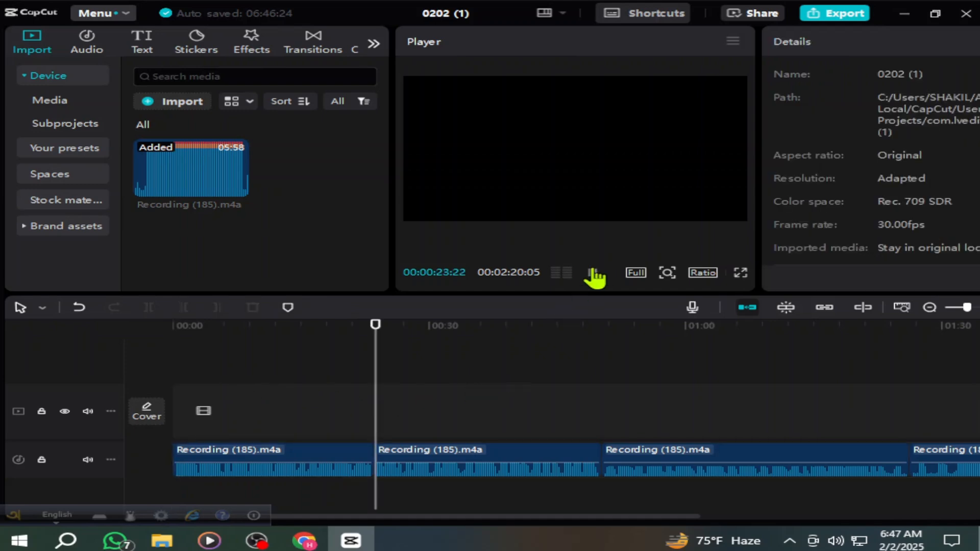
{"action": "left_click", "coordinate": [594, 272]}
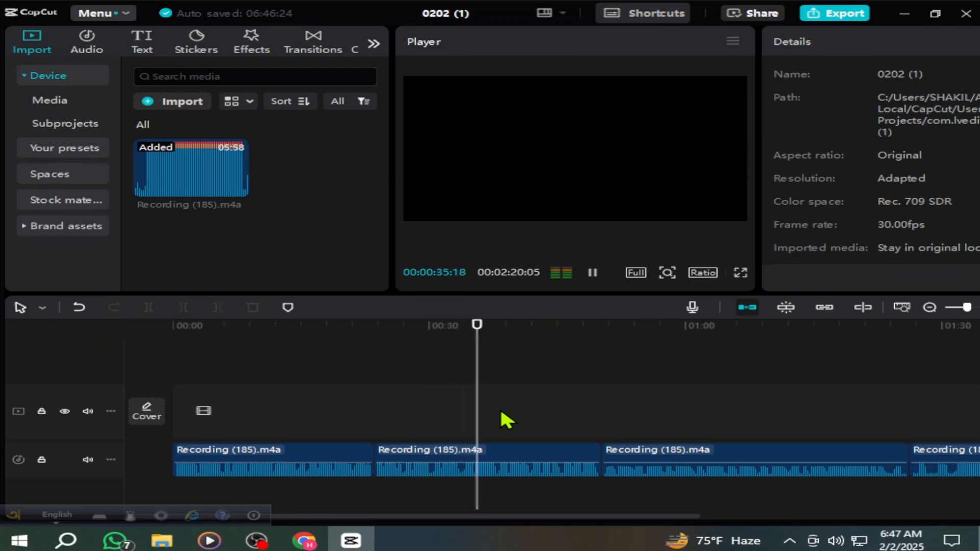
{"action": "left_click", "coordinate": [591, 275]}
{"action": "left_click", "coordinate": [424, 447]}
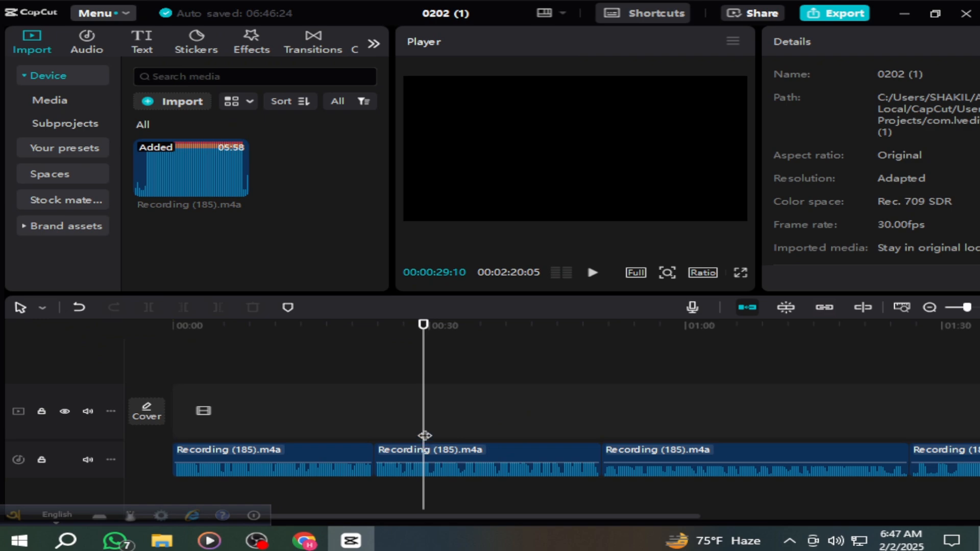
{"action": "mouse_move", "coordinate": [424, 435]}
{"action": "left_mouse_down"}
{"action": "mouse_move", "coordinate": [457, 439]}
{"action": "mouse_move", "coordinate": [419, 443]}
{"action": "left_mouse_up"}
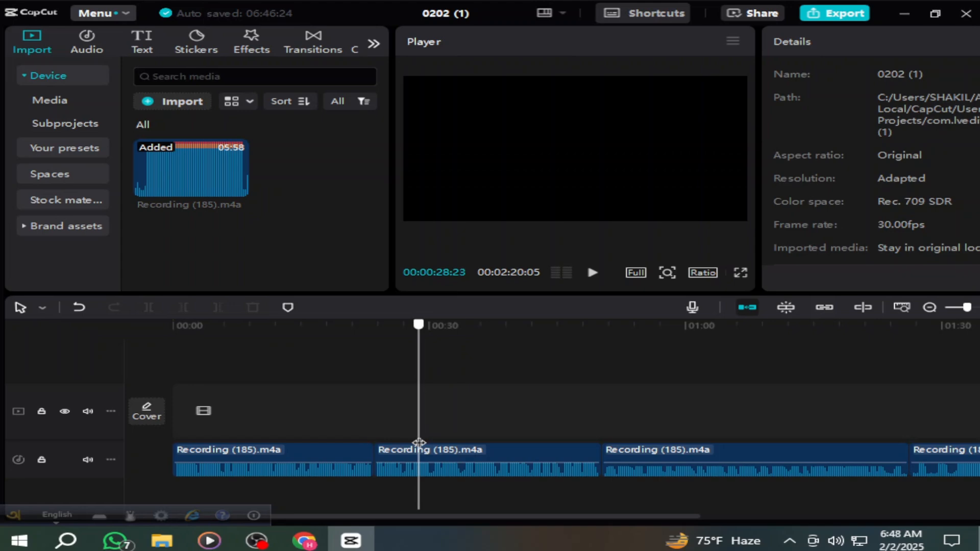
{"action": "left_click_drag", "start_coordinate": [419, 443], "coordinate": [417, 443]}
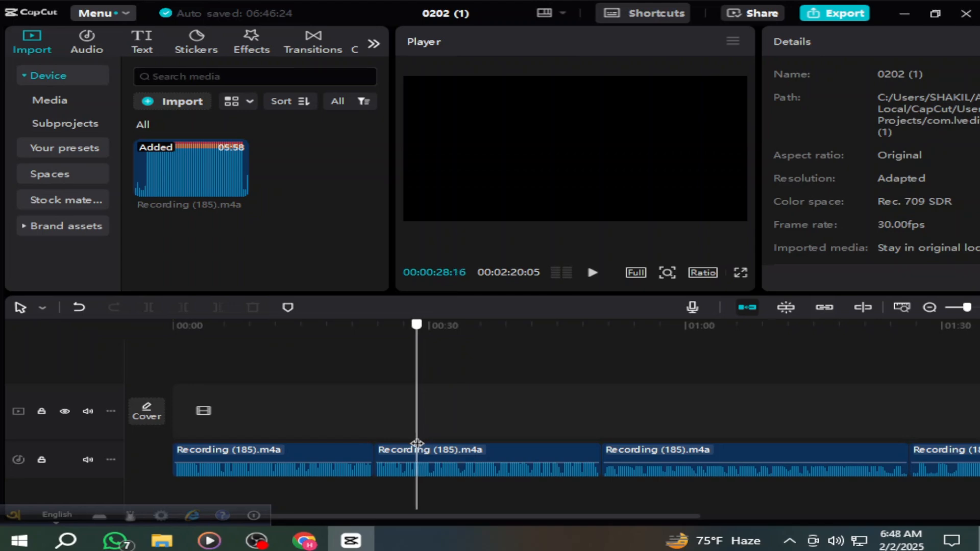
{"action": "left_click", "coordinate": [502, 422]}
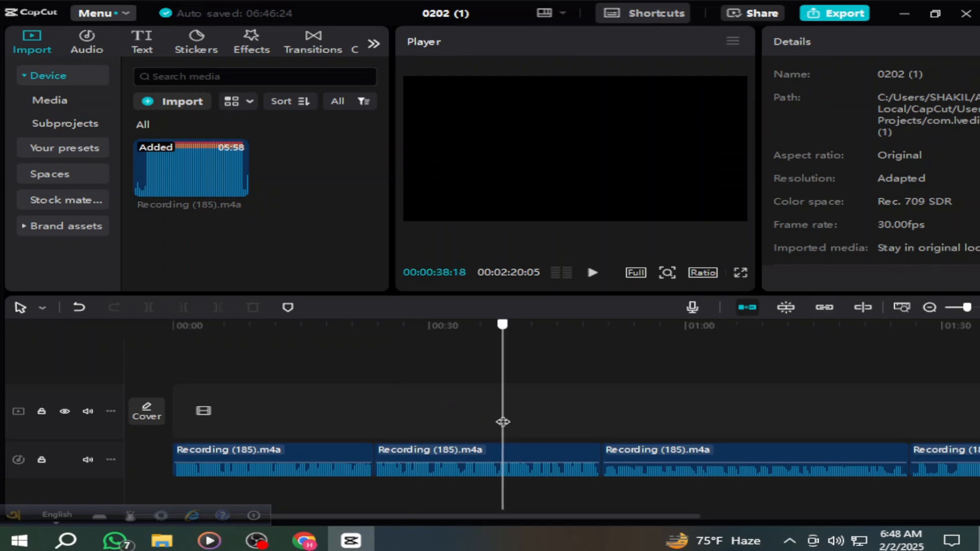
{"action": "left_click_drag", "start_coordinate": [503, 421], "coordinate": [123, 437]}
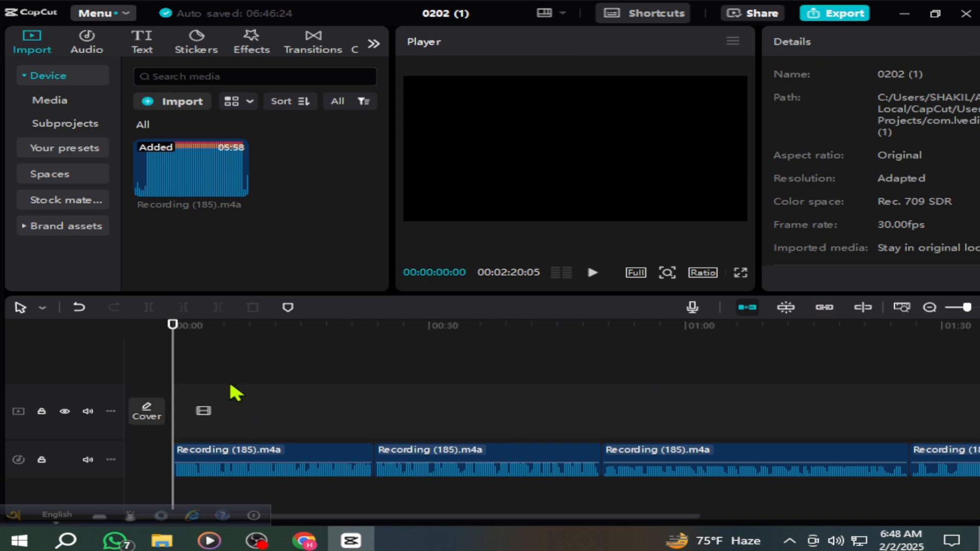
Step: Play the third segment of the recording from 00:00:50:06 for about fourteen seconds and pause it
{"action": "left_click_drag", "start_coordinate": [171, 352], "coordinate": [602, 438]}
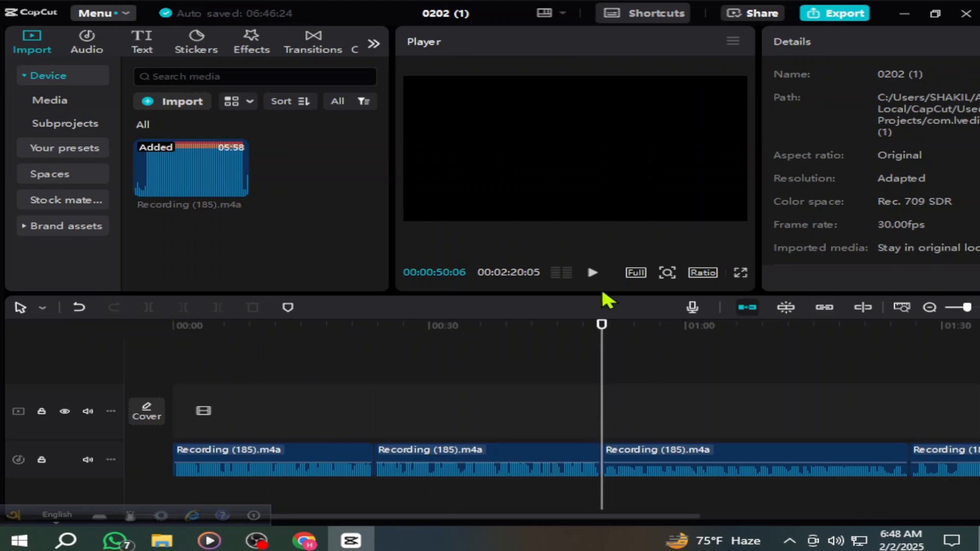
{"action": "left_click", "coordinate": [592, 273]}
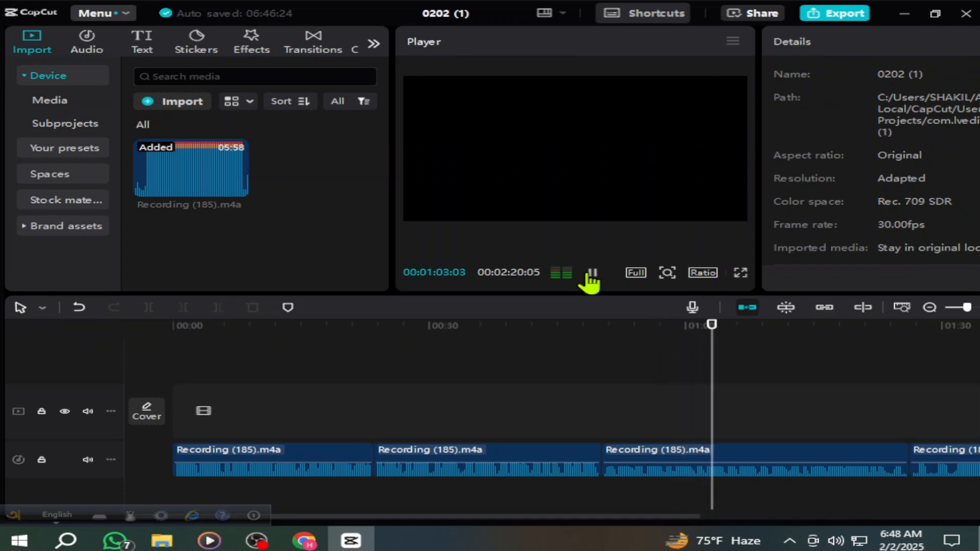
{"action": "left_click", "coordinate": [591, 274]}
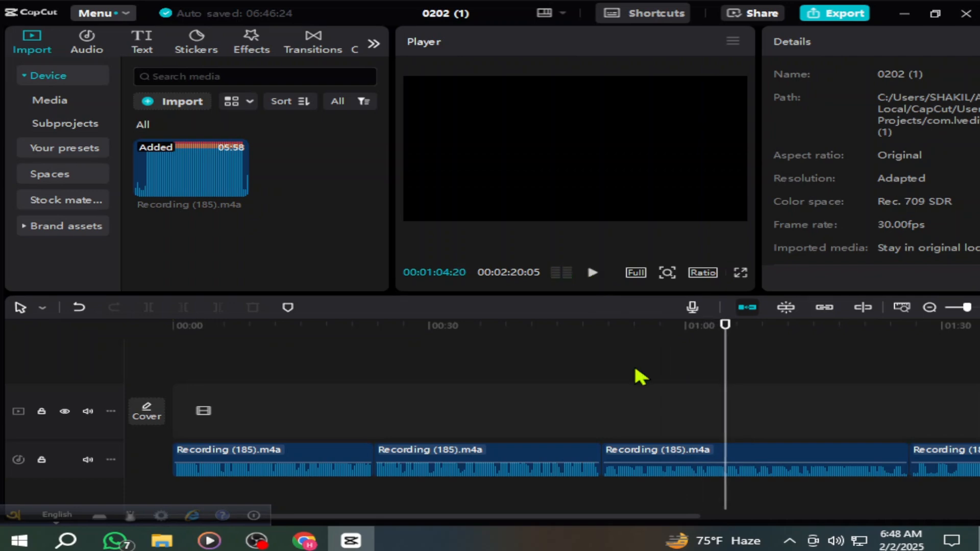
{"action": "left_click", "coordinate": [703, 464]}
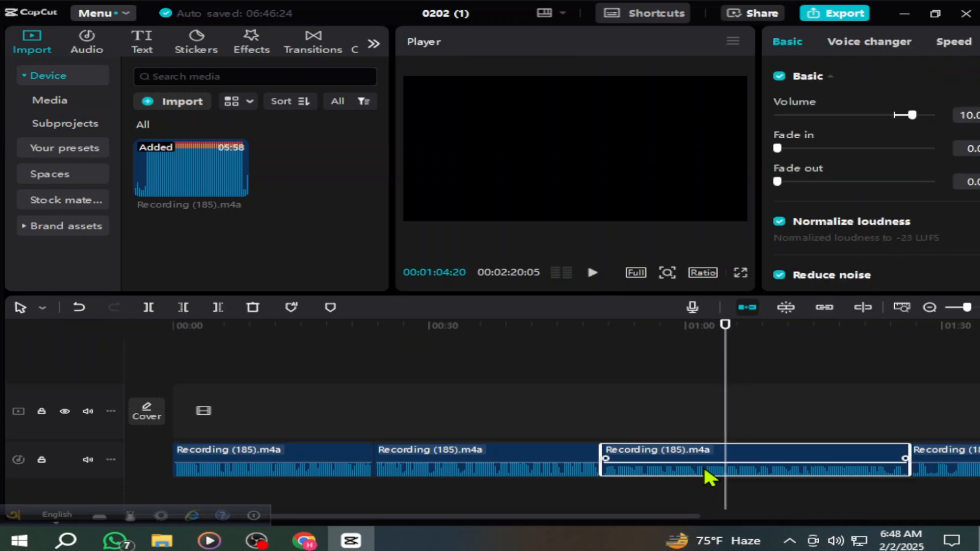
{"action": "left_click", "coordinate": [505, 427]}
{"action": "left_click", "coordinate": [631, 434]}
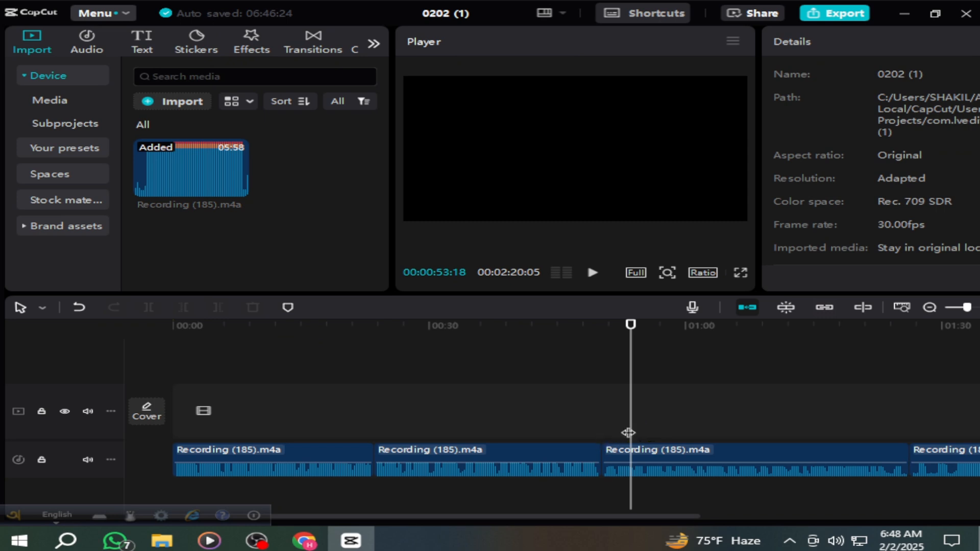
{"action": "left_click", "coordinate": [655, 463]}
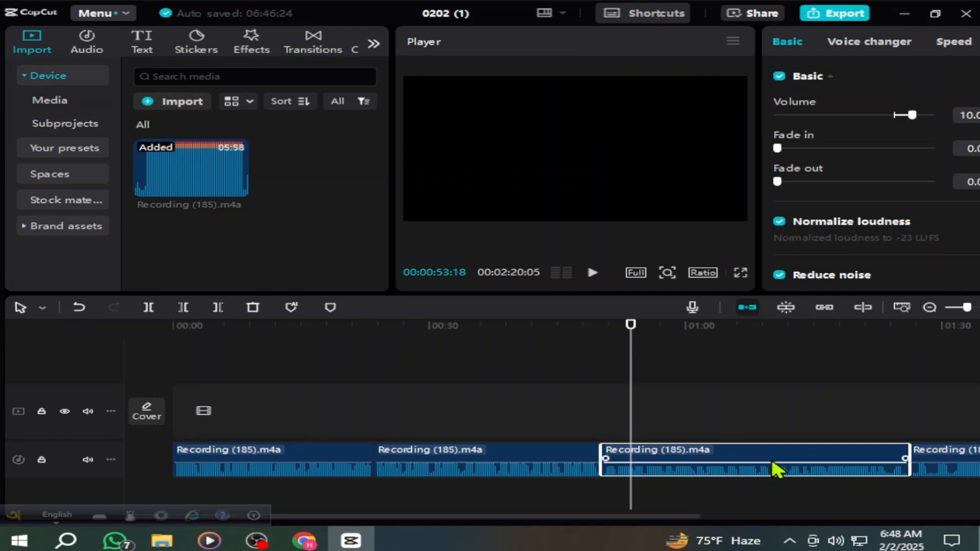
Step: Delete the second, first and fourth segments of the recording, keeping only the third one on the timeline
{"action": "left_click", "coordinate": [510, 470]}
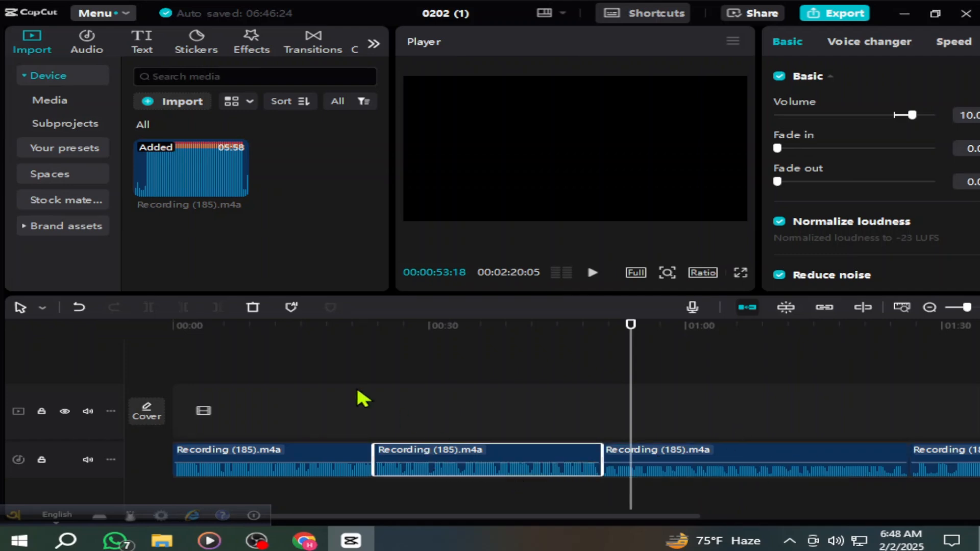
{"action": "left_click", "coordinate": [253, 308]}
{"action": "left_click", "coordinate": [241, 462]}
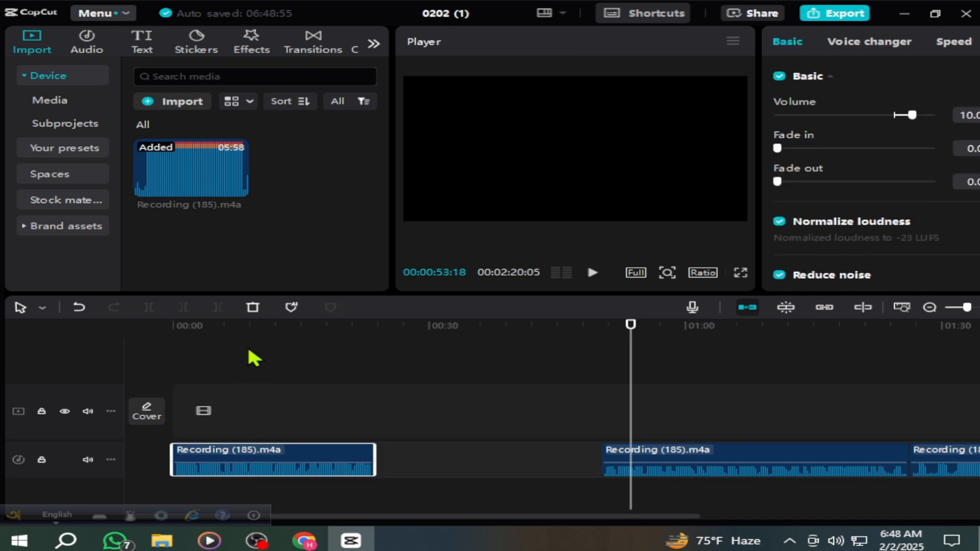
{"action": "left_click", "coordinate": [253, 306]}
{"action": "left_click", "coordinate": [944, 461]}
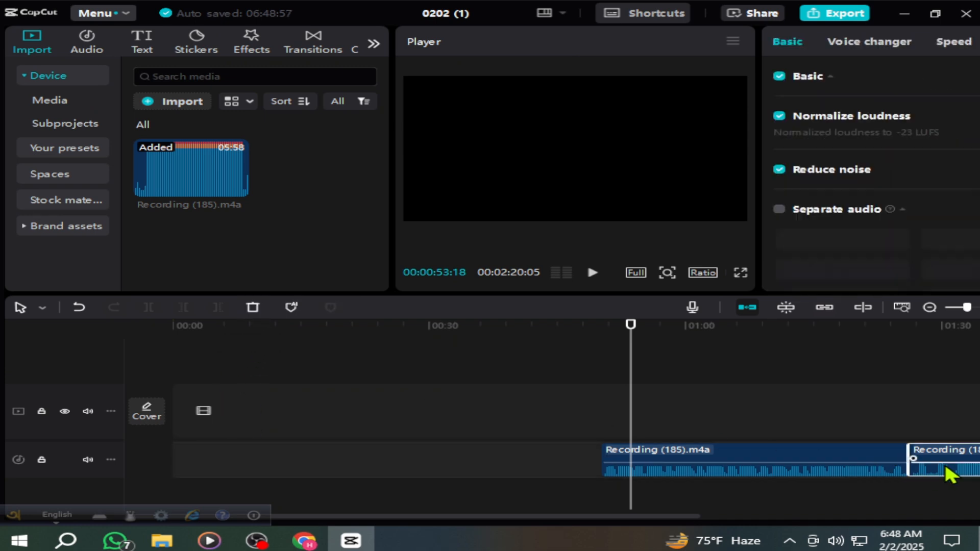
{"action": "left_click", "coordinate": [254, 306]}
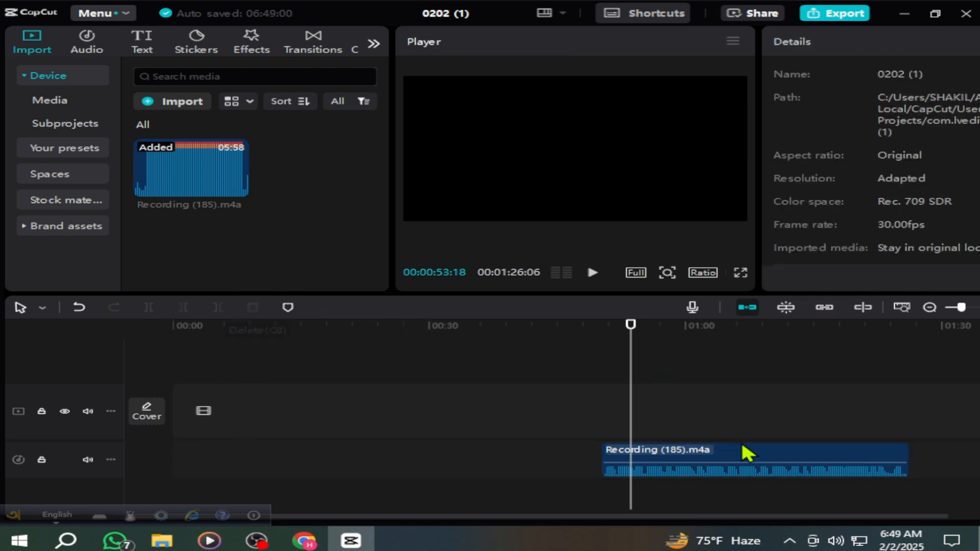
Step: Move the remaining recording segment to the start of the timeline and return the playhead to 00:00:00:00
{"action": "left_click", "coordinate": [785, 459]}
{"action": "left_click_drag", "start_coordinate": [759, 459], "coordinate": [271, 466]}
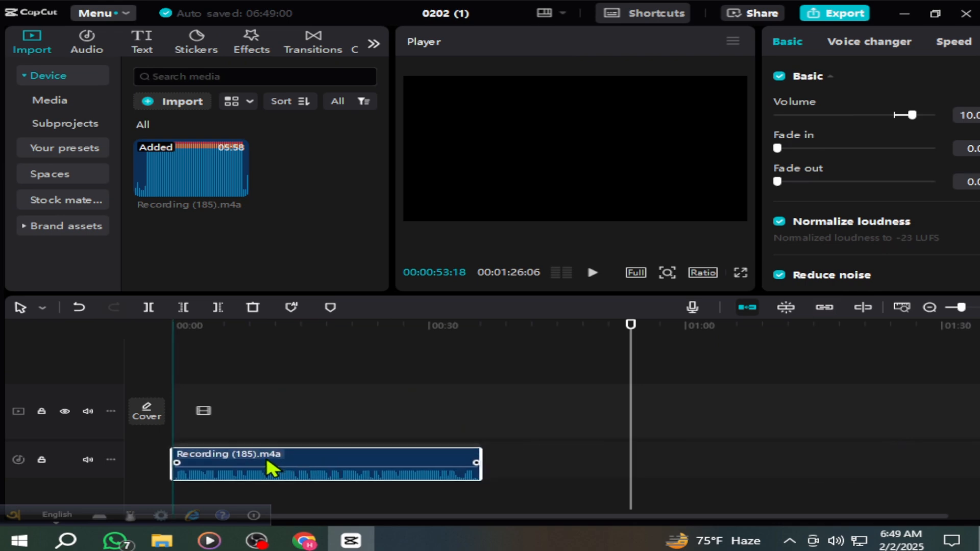
{"action": "left_click", "coordinate": [968, 309]}
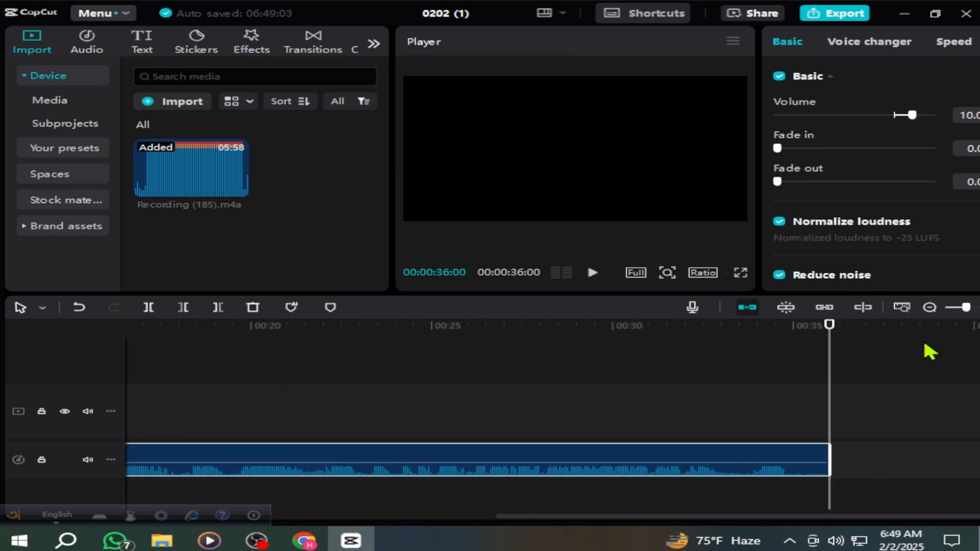
{"action": "left_click_drag", "start_coordinate": [826, 380], "coordinate": [6, 376]}
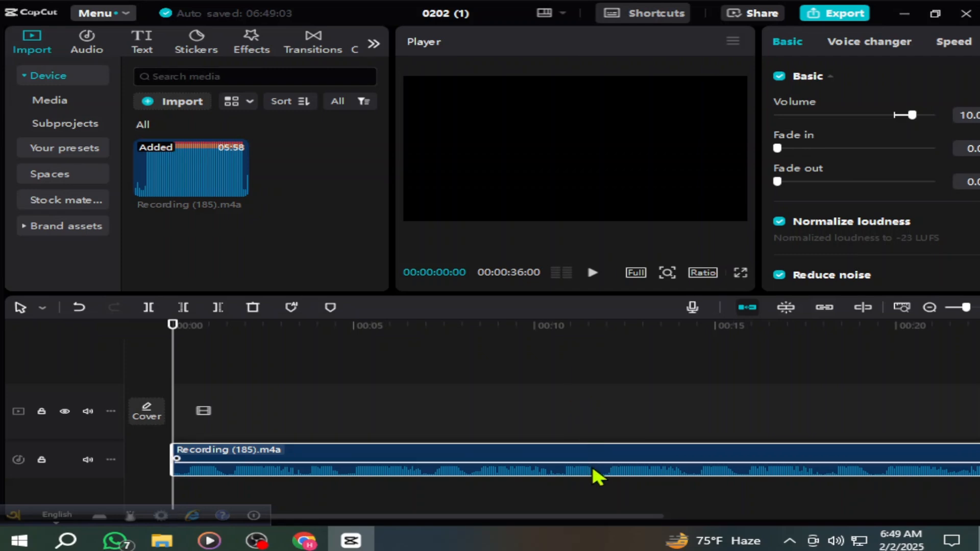
Step: Play the first seconds of the remaining narration segment, pause it and return the playhead to the start
{"action": "left_click", "coordinate": [478, 392]}
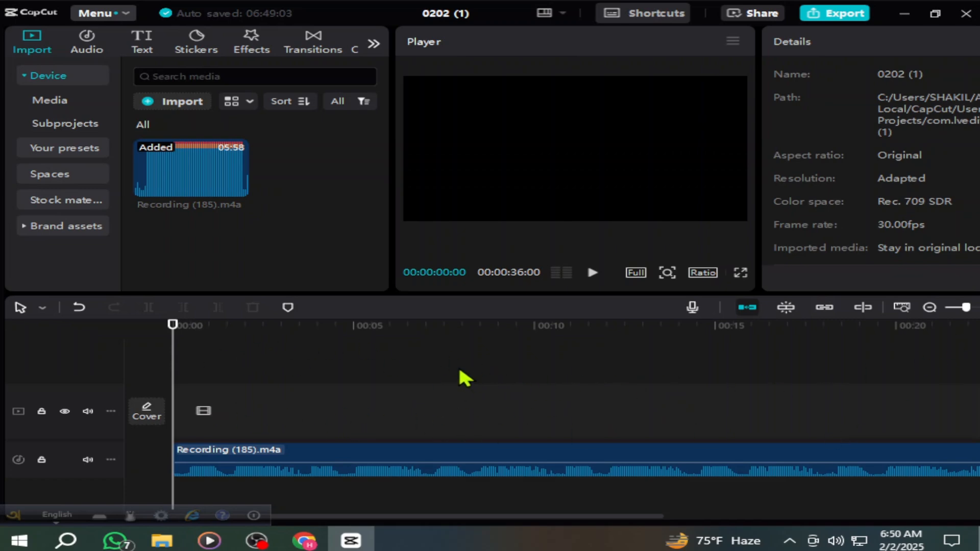
{"action": "key", "text": "space"}
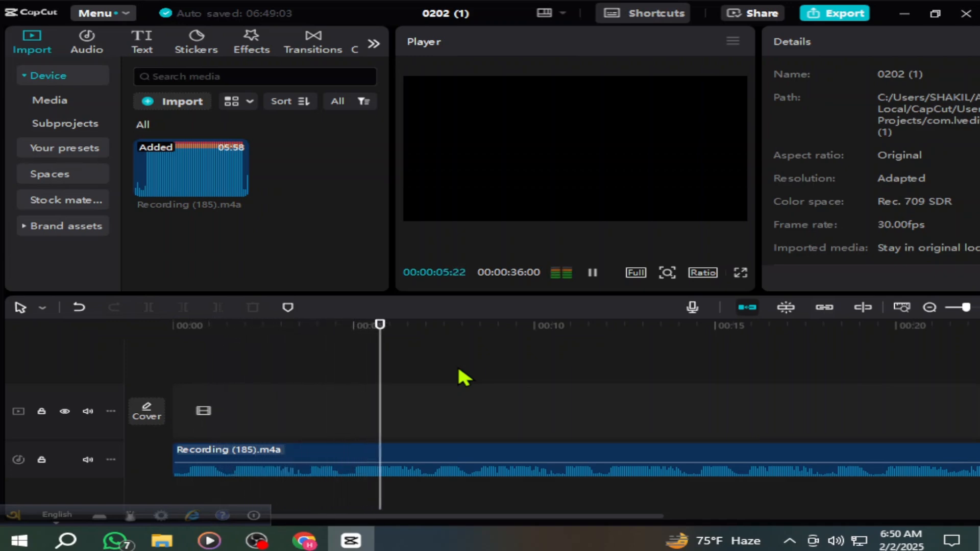
{"action": "key", "text": "space"}
{"action": "left_click_drag", "start_coordinate": [403, 345], "coordinate": [3, 366]}
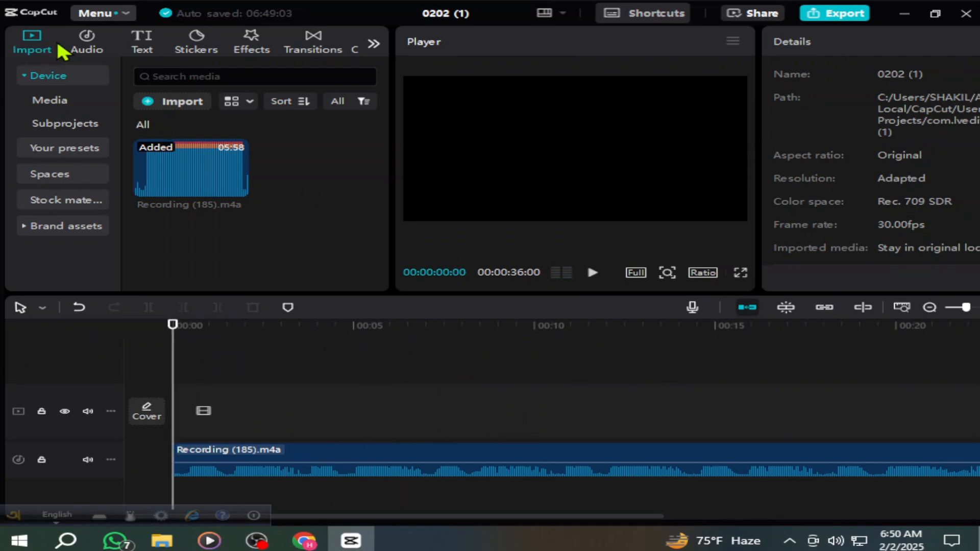
Step: Extract the audio from the Downloads video "Islamic background music no copyright #trendingmusic" and add it to the timeline under the narration
{"action": "left_click", "coordinate": [77, 49]}
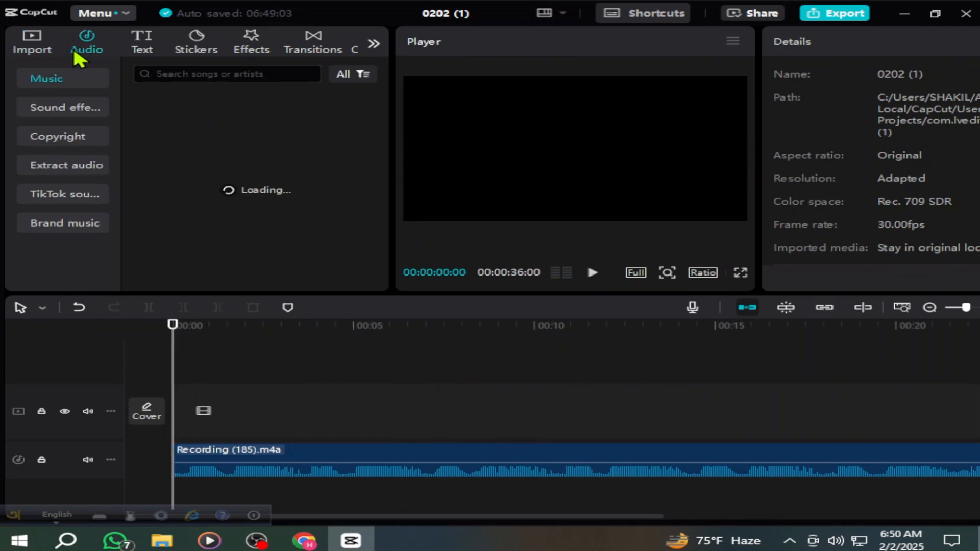
{"action": "left_click", "coordinate": [65, 172]}
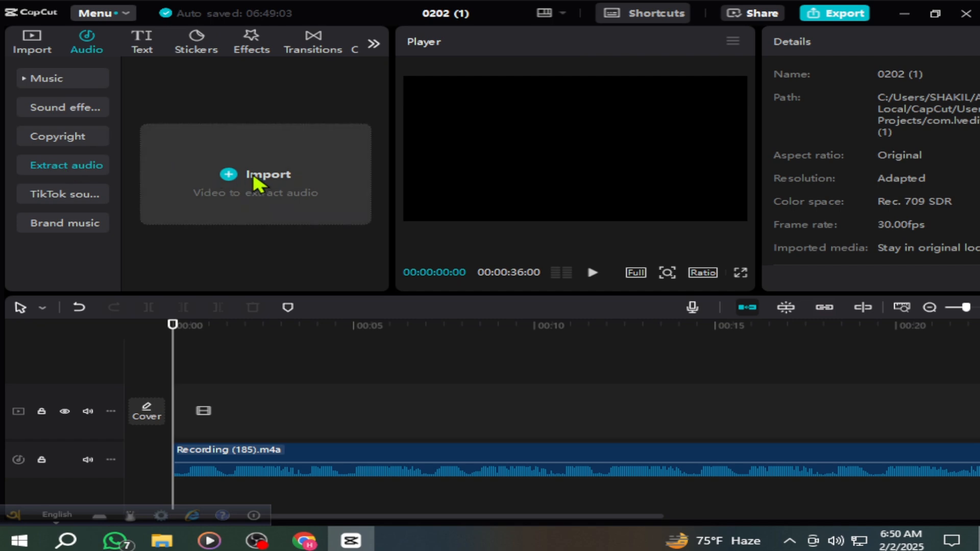
{"action": "left_click", "coordinate": [234, 176]}
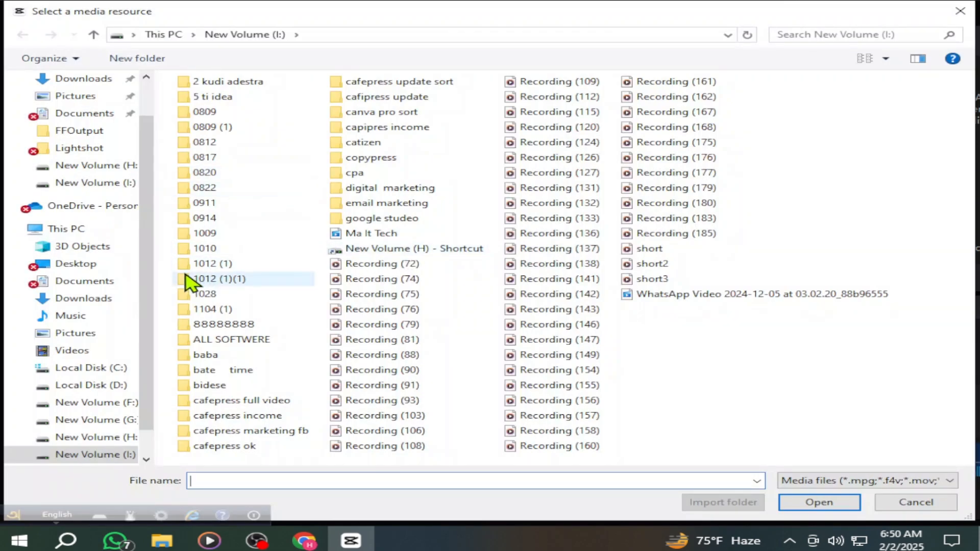
{"action": "scroll", "coordinate": [40, 212], "scroll_direction": "up", "scroll_amount": 1}
{"action": "left_click", "coordinate": [84, 126]}
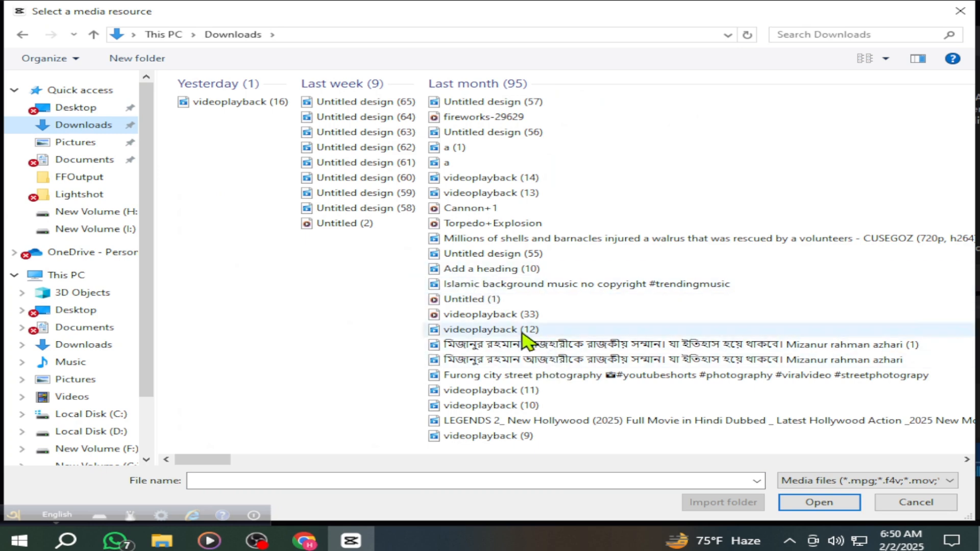
{"action": "left_click", "coordinate": [510, 284]}
{"action": "left_click", "coordinate": [811, 500]}
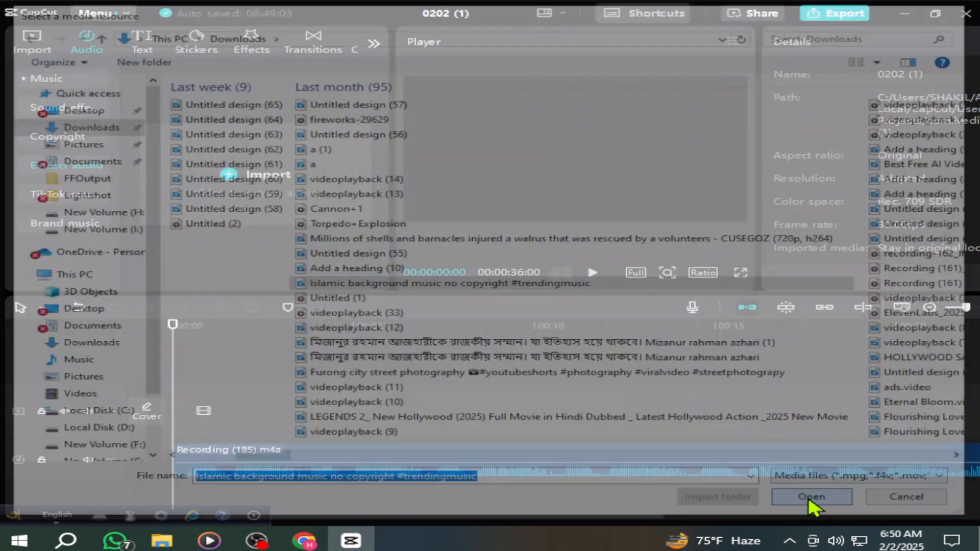
{"action": "left_click", "coordinate": [361, 111]}
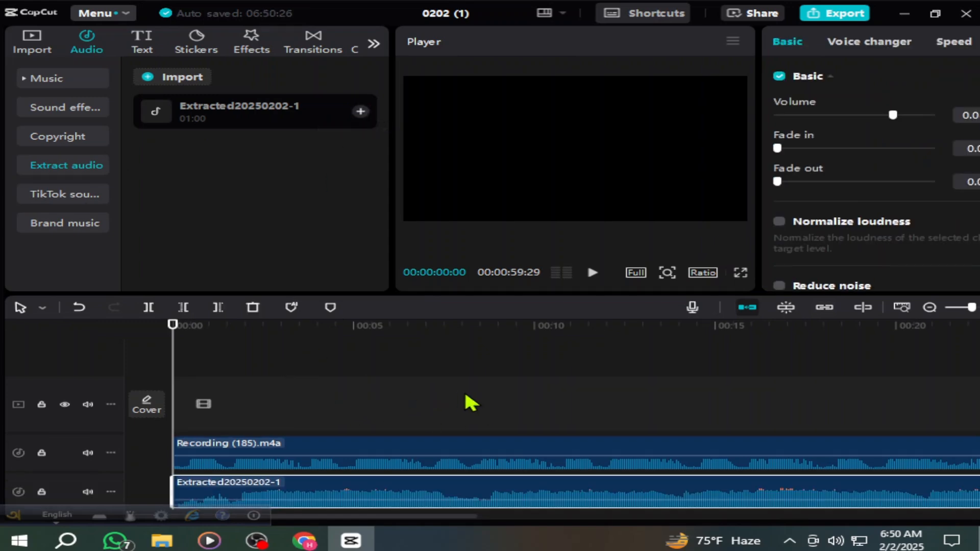
Step: Play the narration with the music, cut off the music before 00:00:01:23 and move the trimmed clip to the timeline start
{"action": "key", "text": "space"}
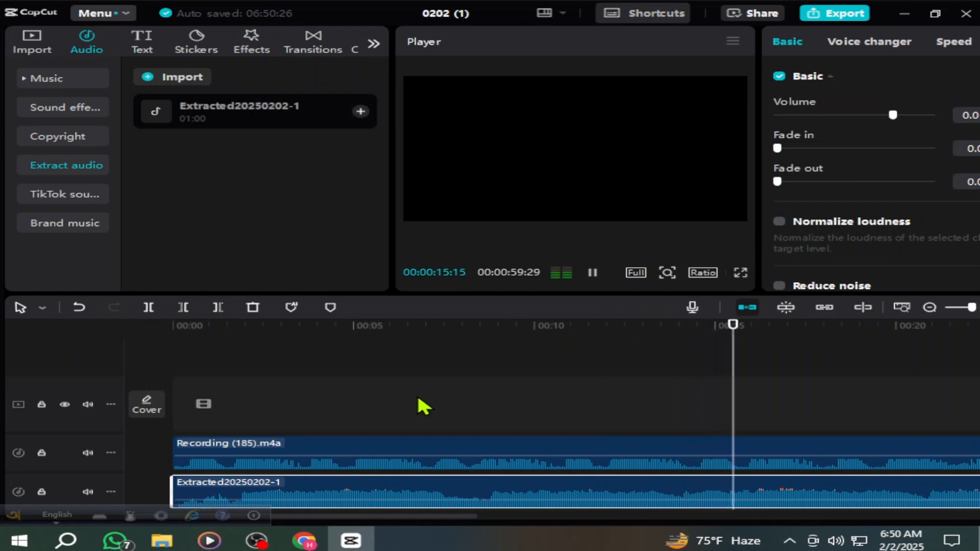
{"action": "left_click_drag", "start_coordinate": [417, 398], "coordinate": [240, 438]}
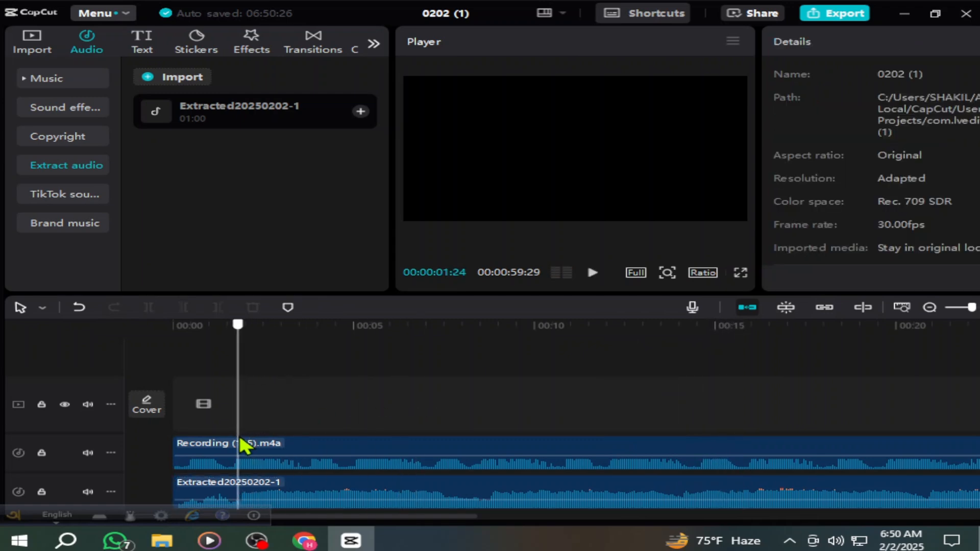
{"action": "left_click", "coordinate": [283, 494]}
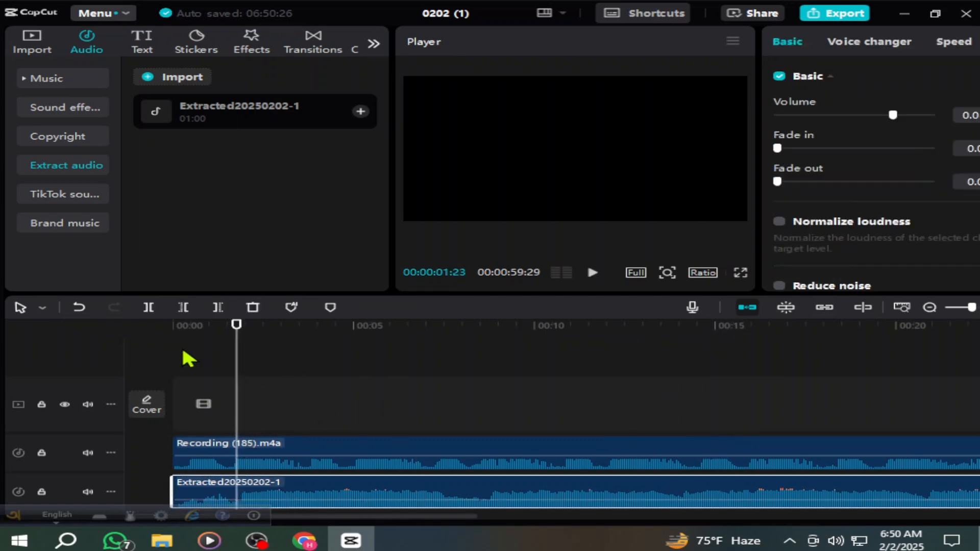
{"action": "left_click", "coordinate": [185, 309]}
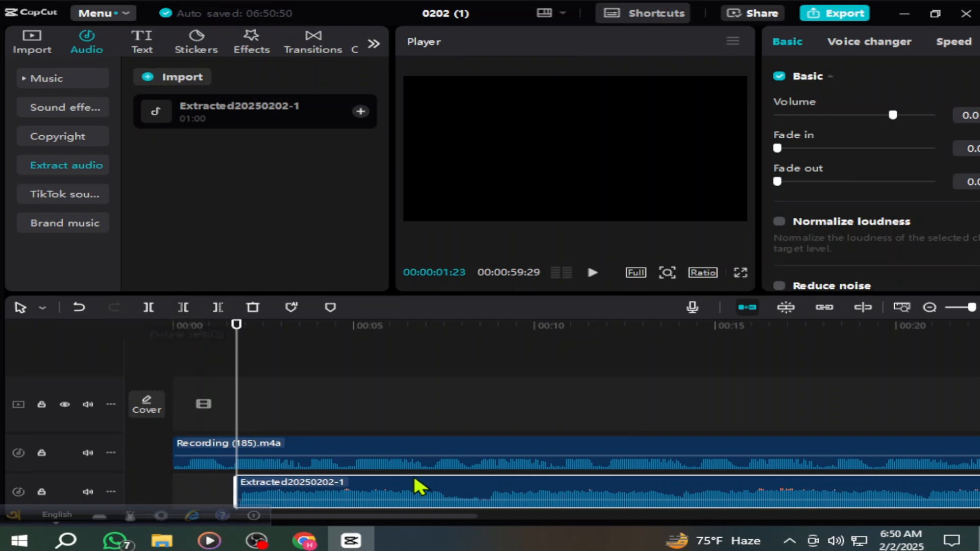
{"action": "left_click_drag", "start_coordinate": [406, 493], "coordinate": [341, 493]}
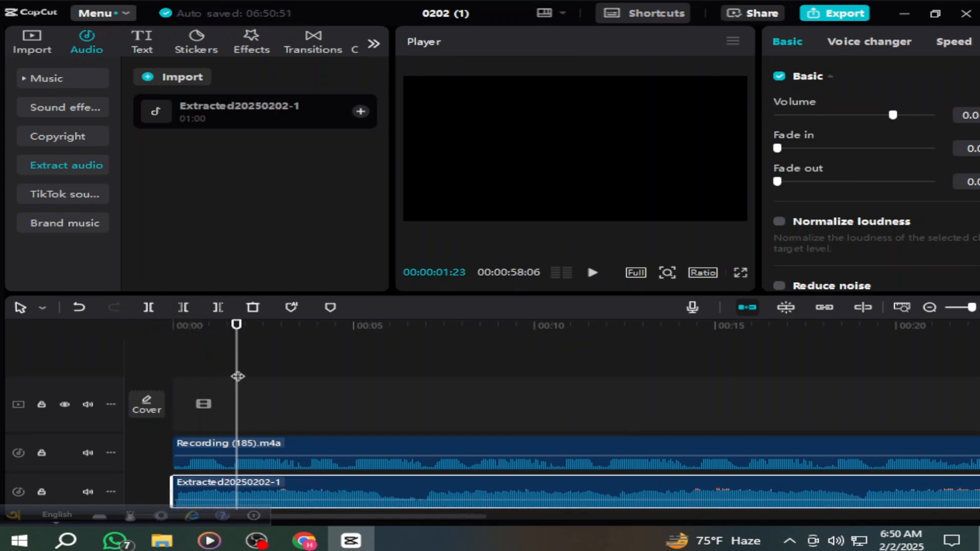
Step: Play the opening of the narration with the music from the timeline start, pause it and lower the music's volume to -4.5 dB
{"action": "left_click_drag", "start_coordinate": [238, 376], "coordinate": [7, 382]}
{"action": "key", "text": "space"}
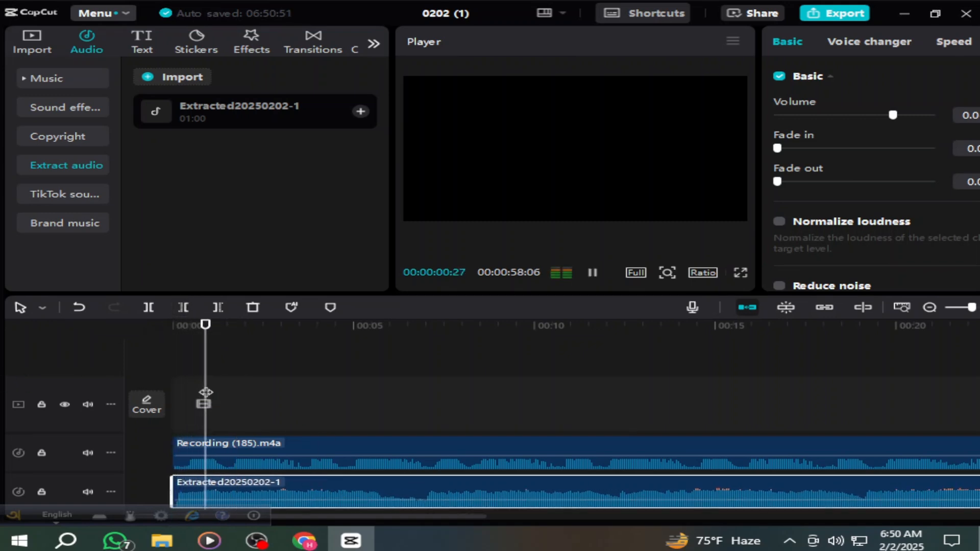
{"action": "key", "text": "space"}
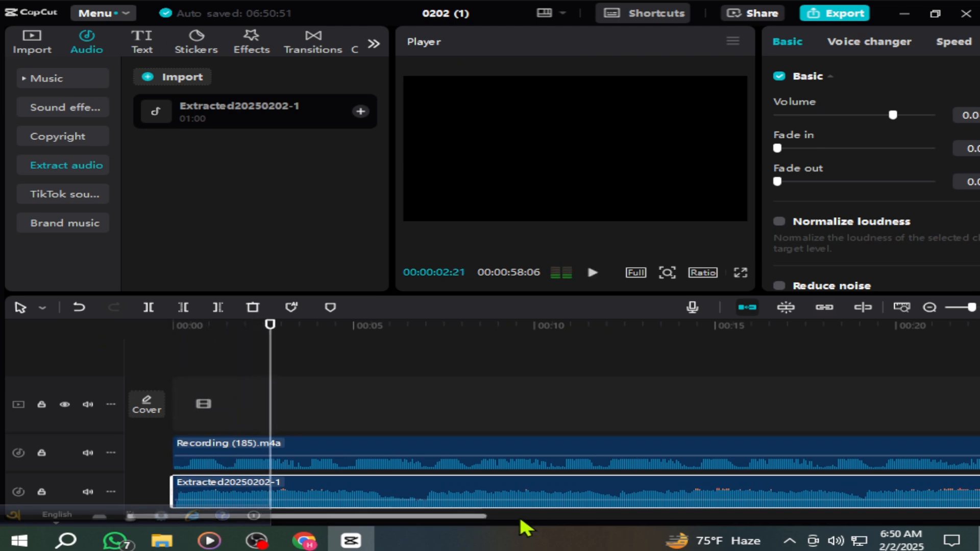
{"action": "left_click", "coordinate": [884, 121]}
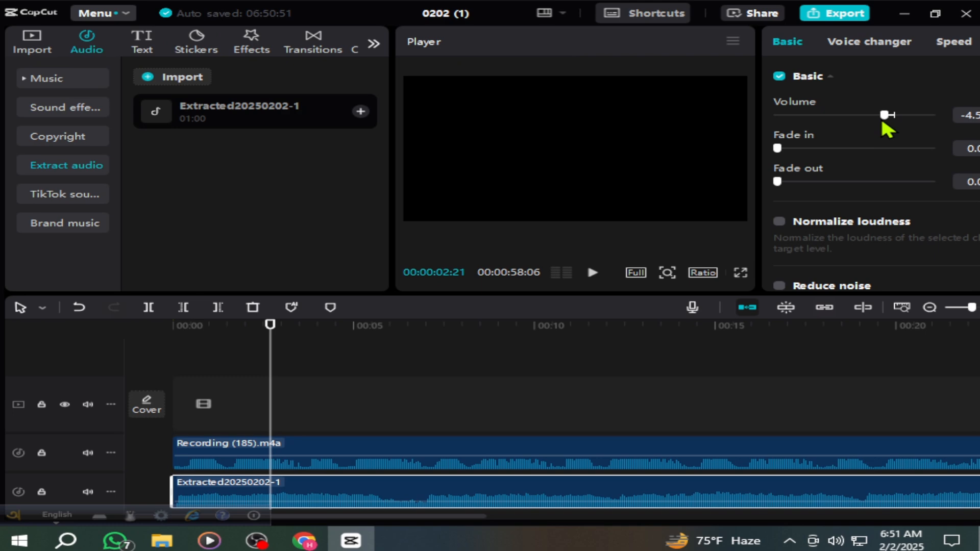
Step: Play the opening of the narration with the quieter music, pause it and return the playhead to the start
{"action": "left_click", "coordinate": [131, 351]}
{"action": "key", "text": "space"}
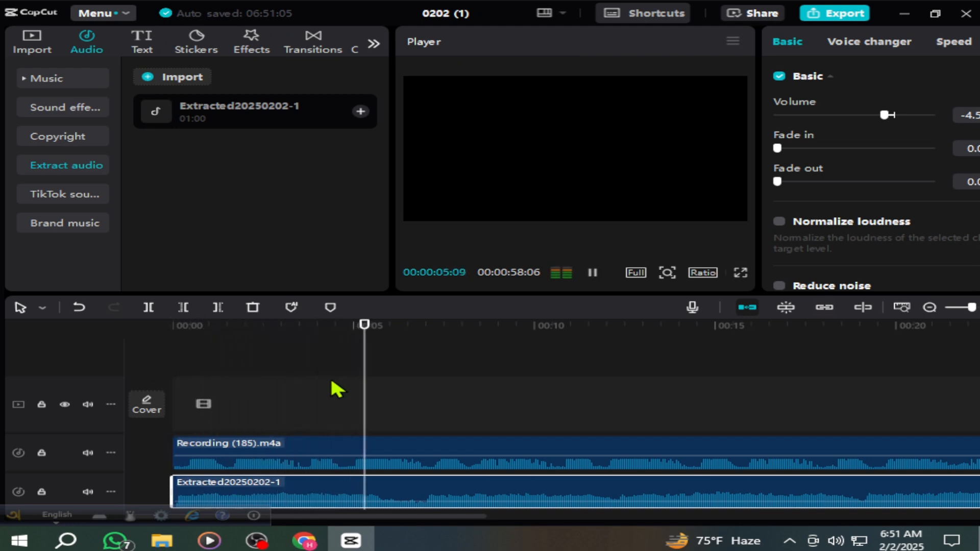
{"action": "key", "text": "space"}
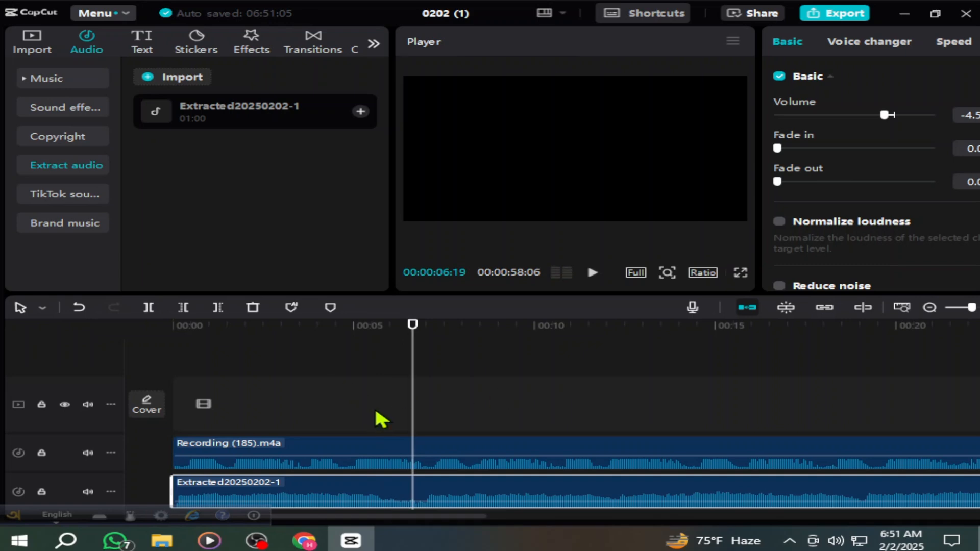
{"action": "left_click_drag", "start_coordinate": [414, 371], "coordinate": [55, 404]}
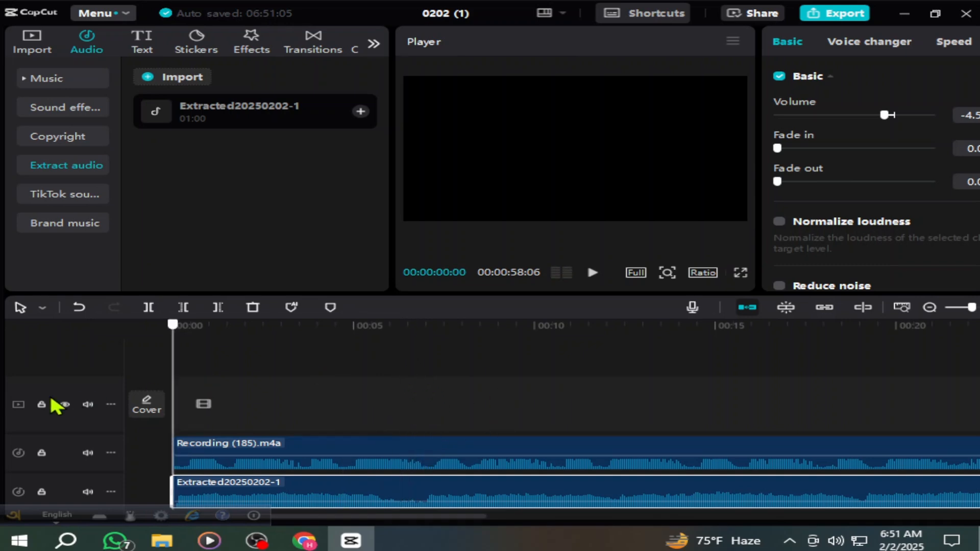
Step: Raise the narration clip's volume to 15.0 dB, play about the first ten seconds and return the playhead to 00:00:00:00
{"action": "left_click", "coordinate": [465, 464]}
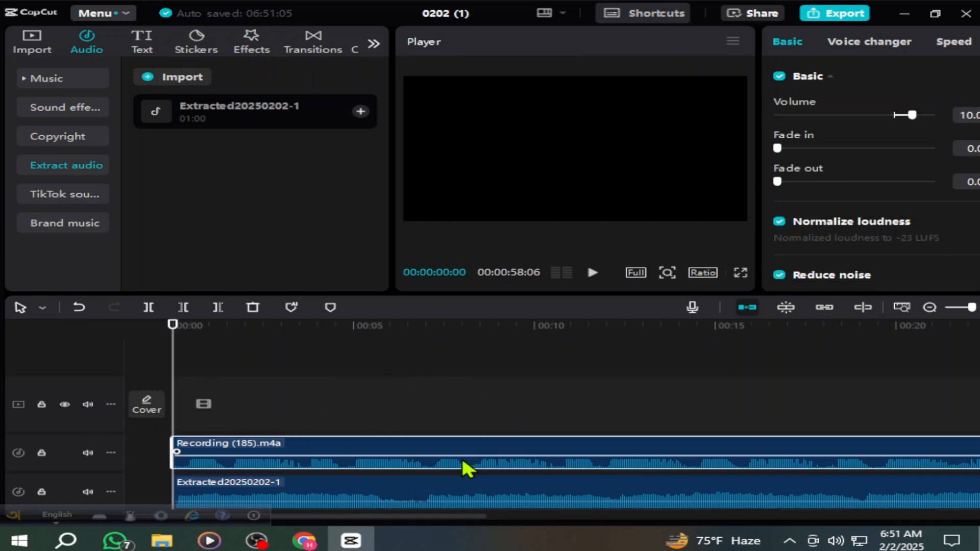
{"action": "mouse_move", "coordinate": [912, 117]}
{"action": "left_mouse_down"}
{"action": "mouse_move", "coordinate": [926, 120]}
{"action": "mouse_move", "coordinate": [923, 132]}
{"action": "left_mouse_up"}
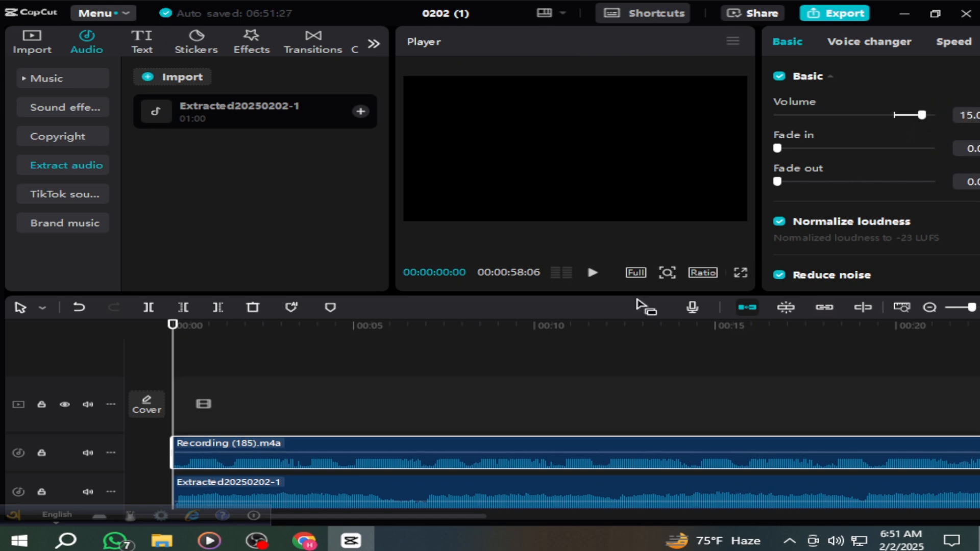
{"action": "key", "text": "space"}
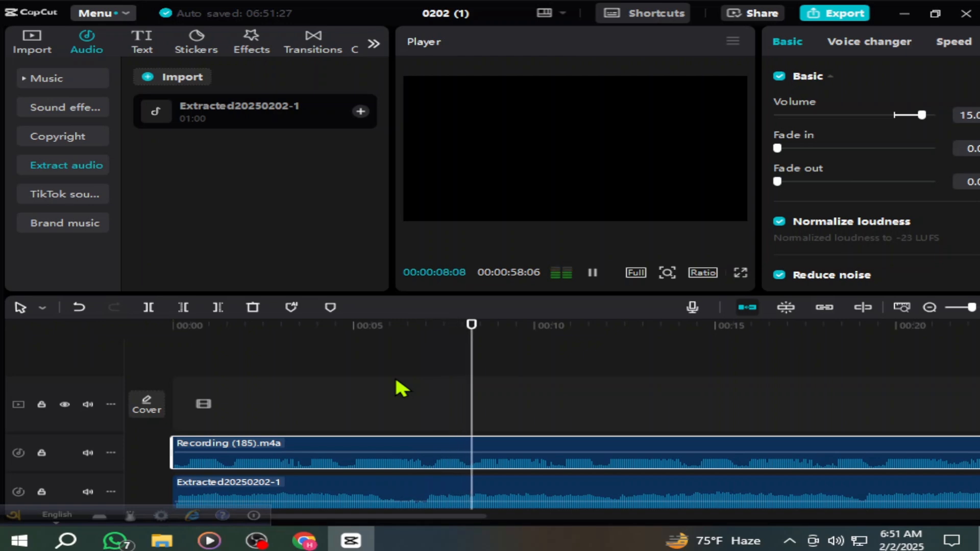
{"action": "key", "text": "space"}
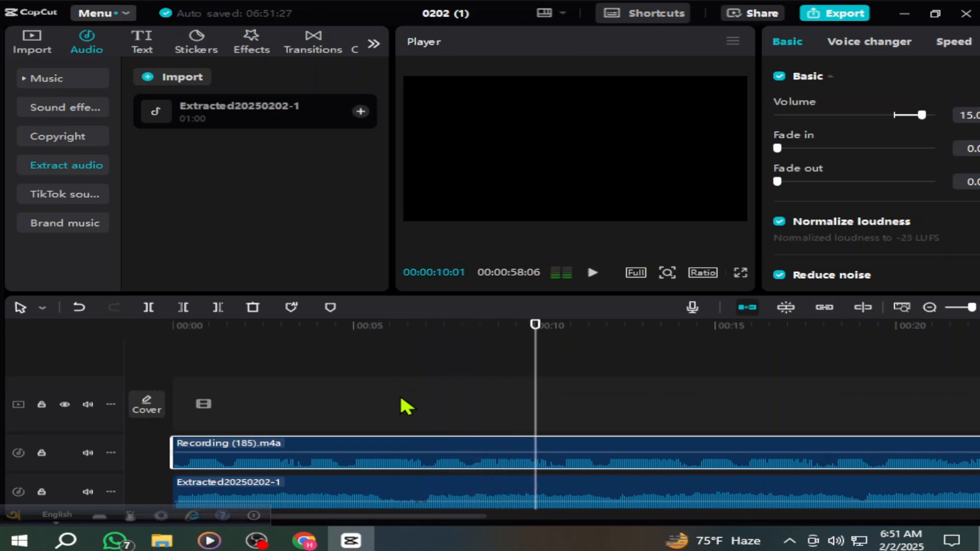
{"action": "key", "text": "Home"}
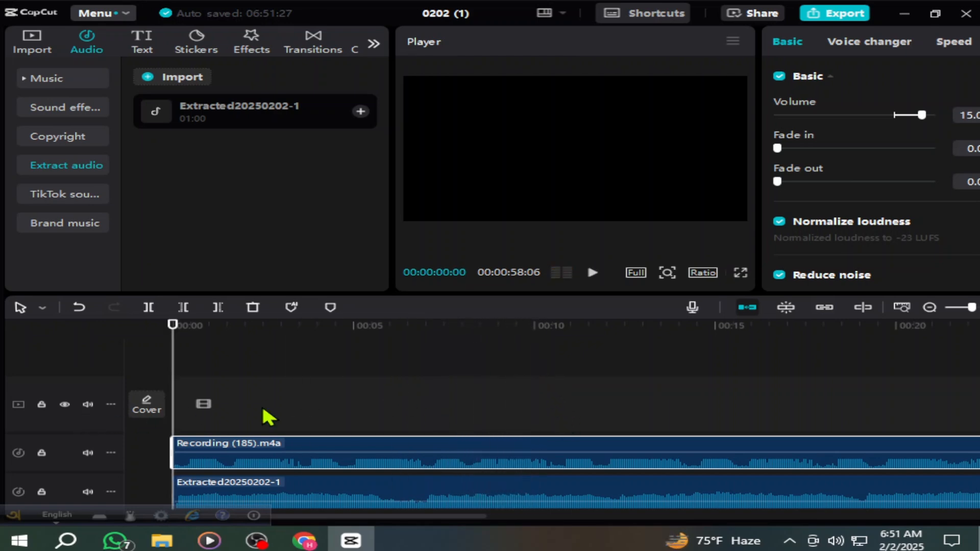
Step: Search the sound effects for war battle sounds and add "War Action Trailer Intro Main" to the timeline at 00:00:01:01
{"action": "scroll", "coordinate": [310, 426], "scroll_direction": "down", "scroll_amount": 1}
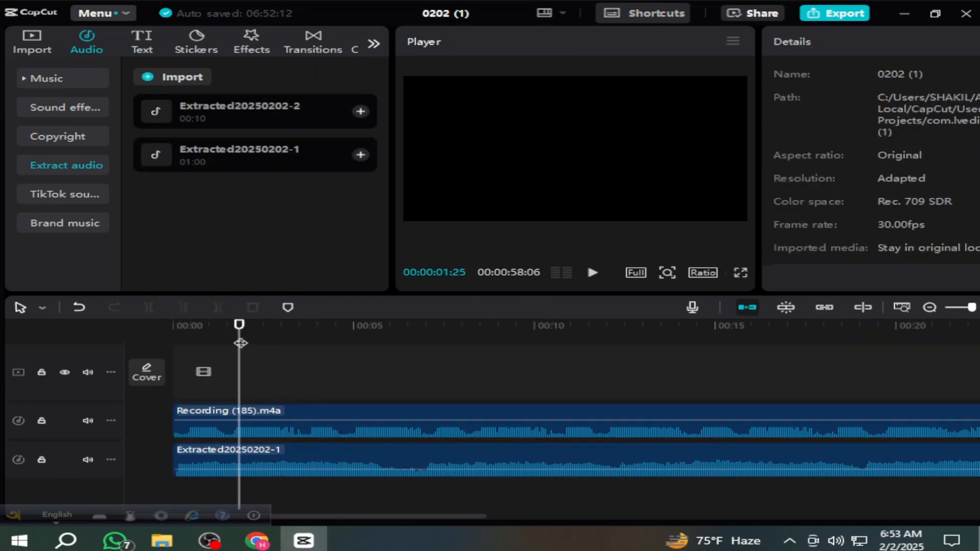
{"action": "left_click_drag", "start_coordinate": [238, 325], "coordinate": [175, 325]}
{"action": "key", "text": "Home"}
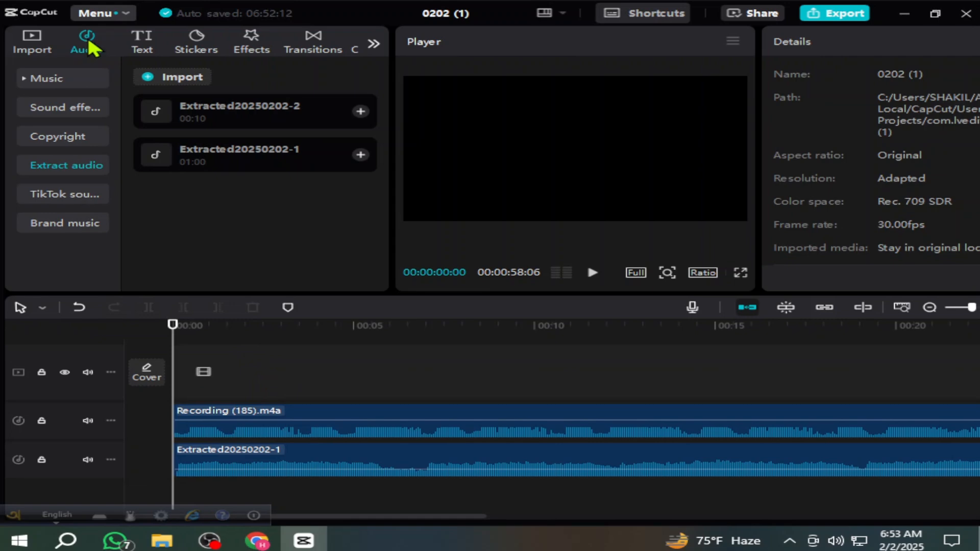
{"action": "left_click", "coordinate": [54, 110]}
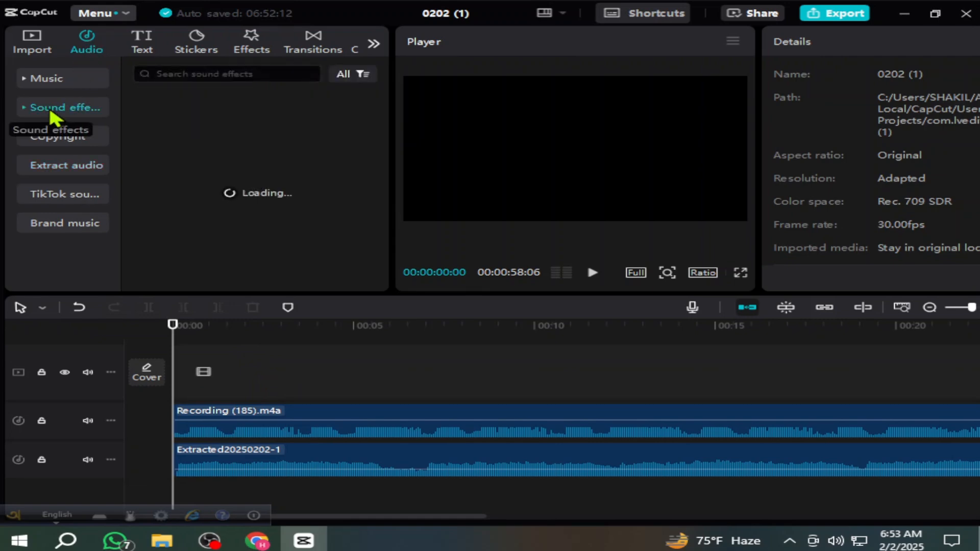
{"action": "left_click", "coordinate": [208, 75]}
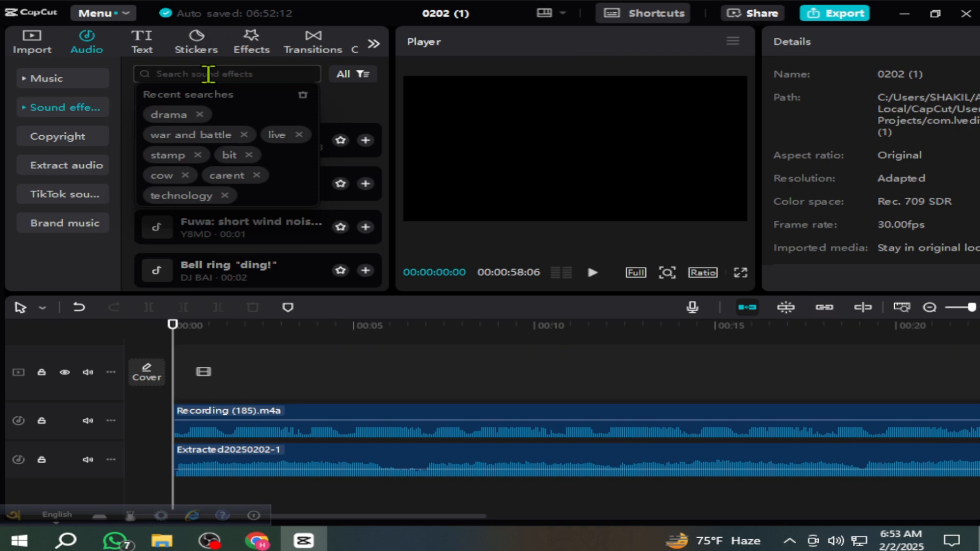
{"action": "type", "text": "war"}
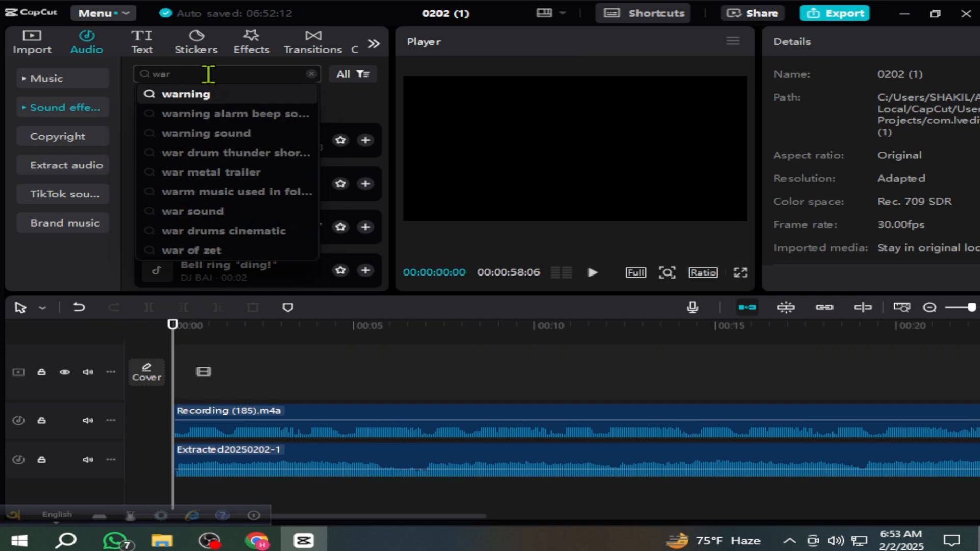
{"action": "key", "text": "Return"}
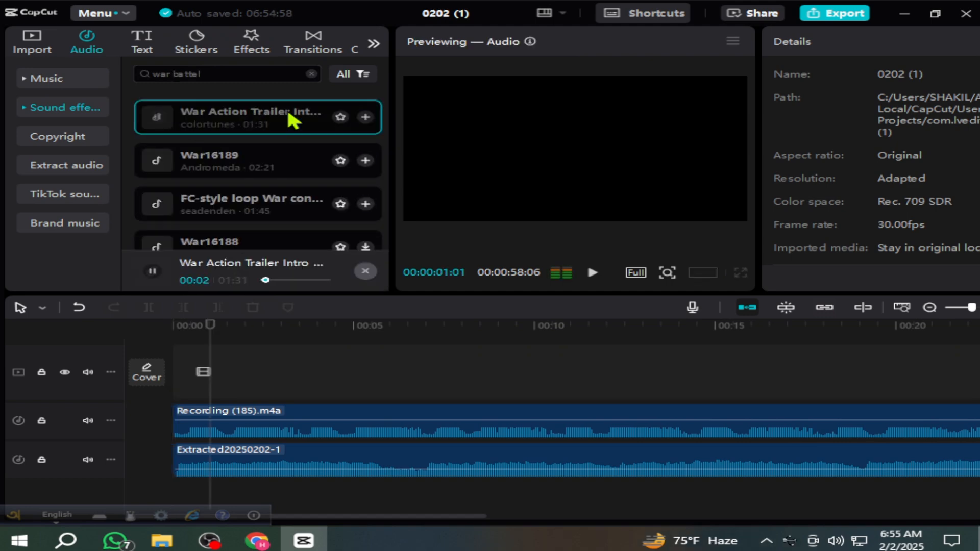
{"action": "left_click", "coordinate": [366, 117]}
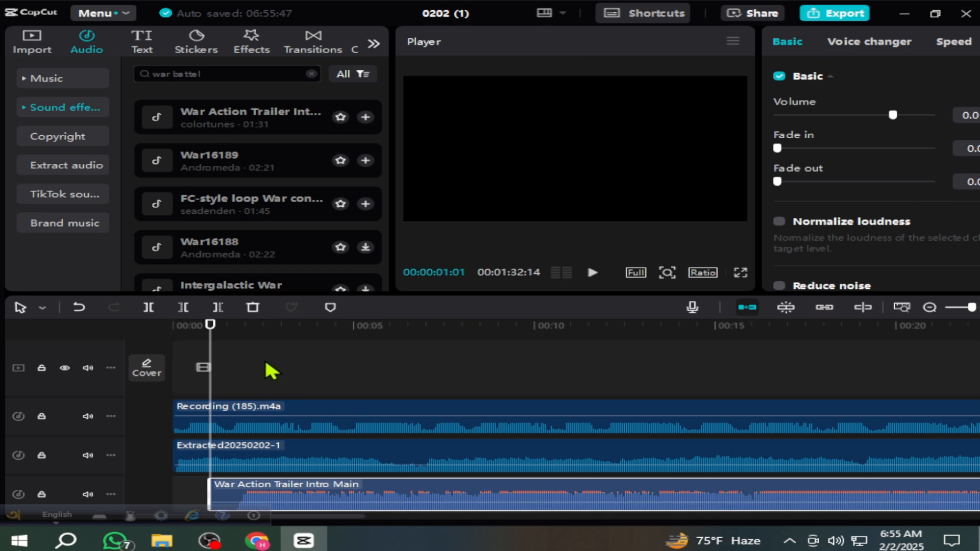
Step: Play the War Action Trailer Intro Main clip with the narration and cut off everything after 00:00:03:16
{"action": "left_click_drag", "start_coordinate": [211, 351], "coordinate": [234, 353]}
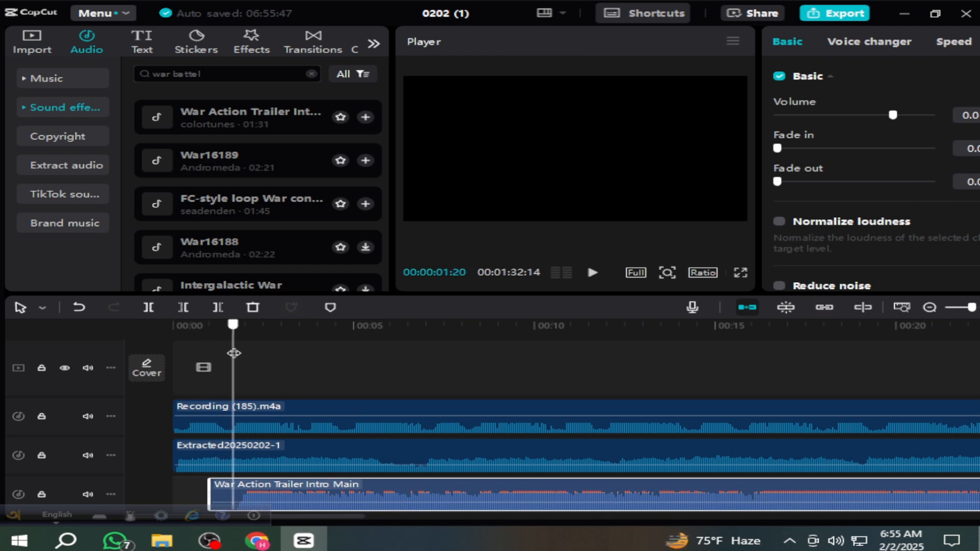
{"action": "key", "text": "space"}
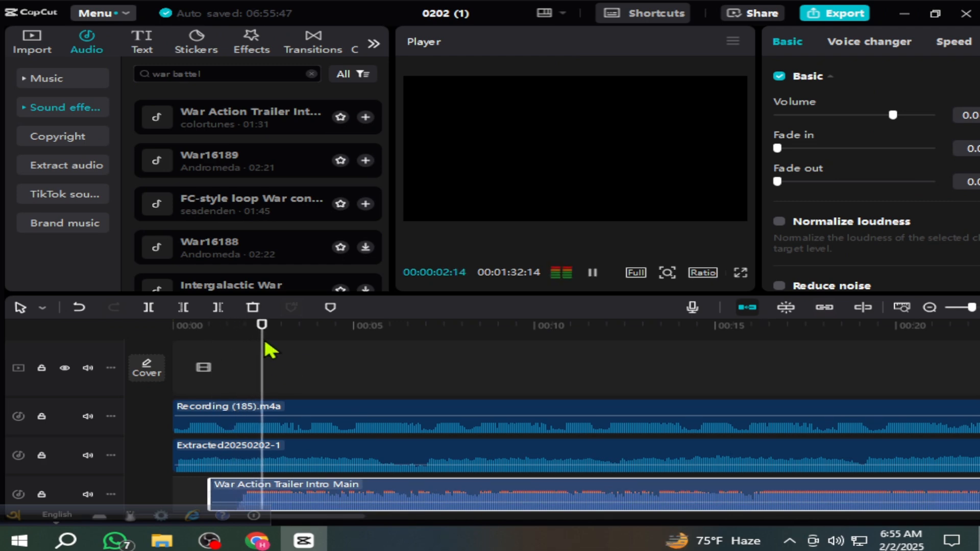
{"action": "key", "text": "space"}
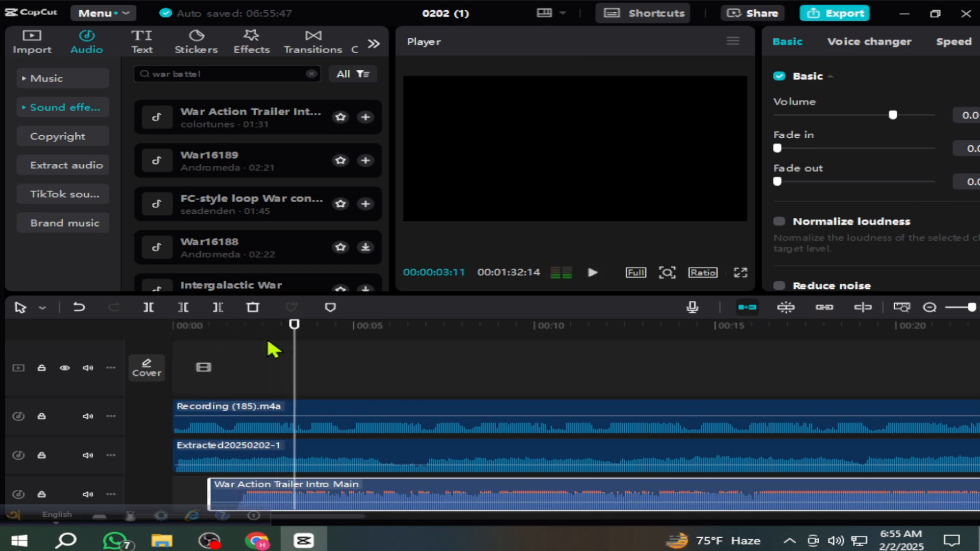
{"action": "left_click", "coordinate": [308, 508]}
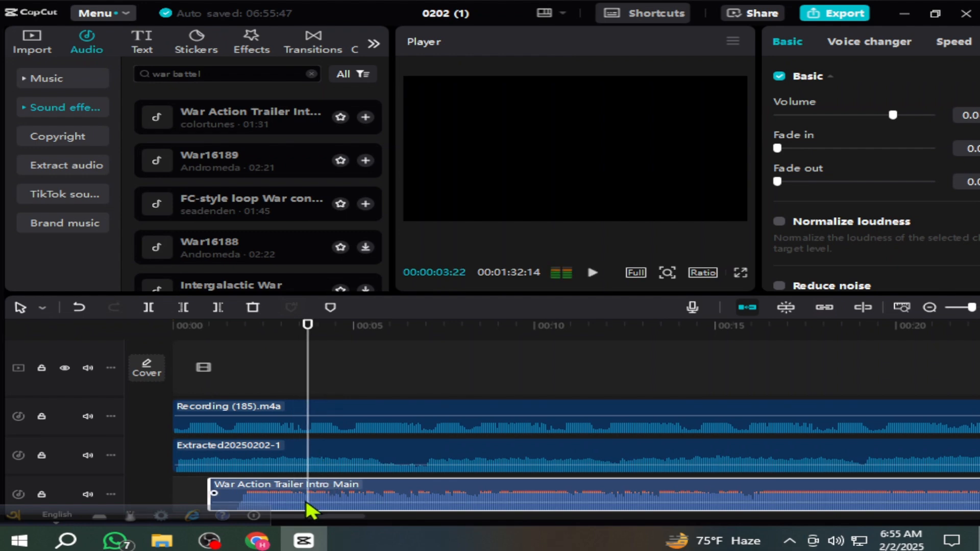
{"action": "left_click_drag", "start_coordinate": [306, 357], "coordinate": [300, 376]}
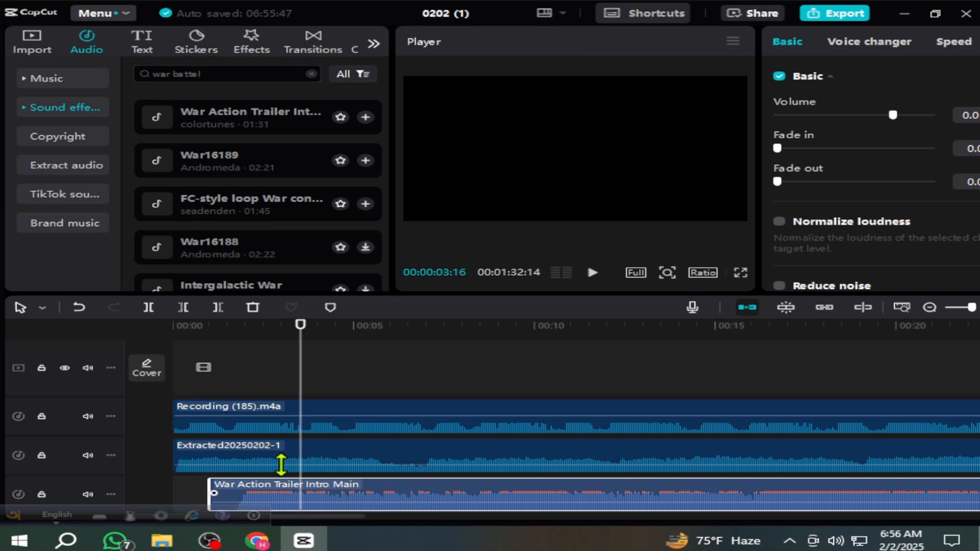
{"action": "left_click", "coordinate": [219, 308]}
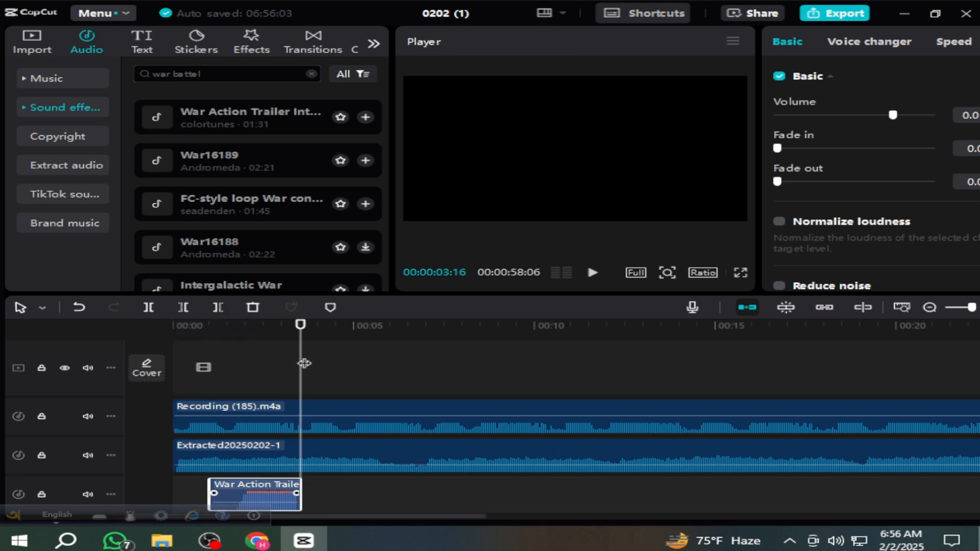
Step: Cut off the War Action clip's part before 00:00:01:22 and move the remaining piece to the timeline start
{"action": "left_click", "coordinate": [236, 406]}
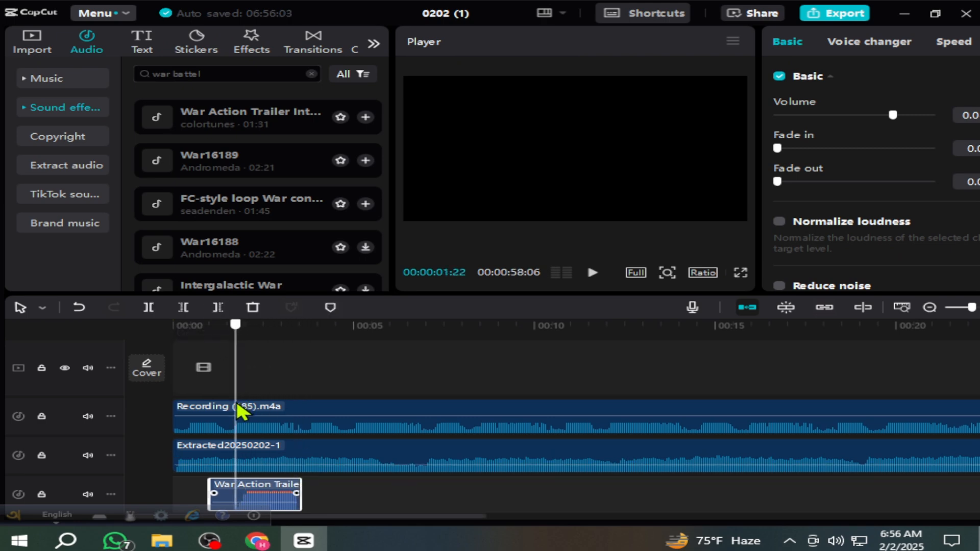
{"action": "left_click", "coordinate": [189, 301]}
{"action": "scroll", "coordinate": [319, 382], "scroll_direction": "down", "scroll_amount": 1}
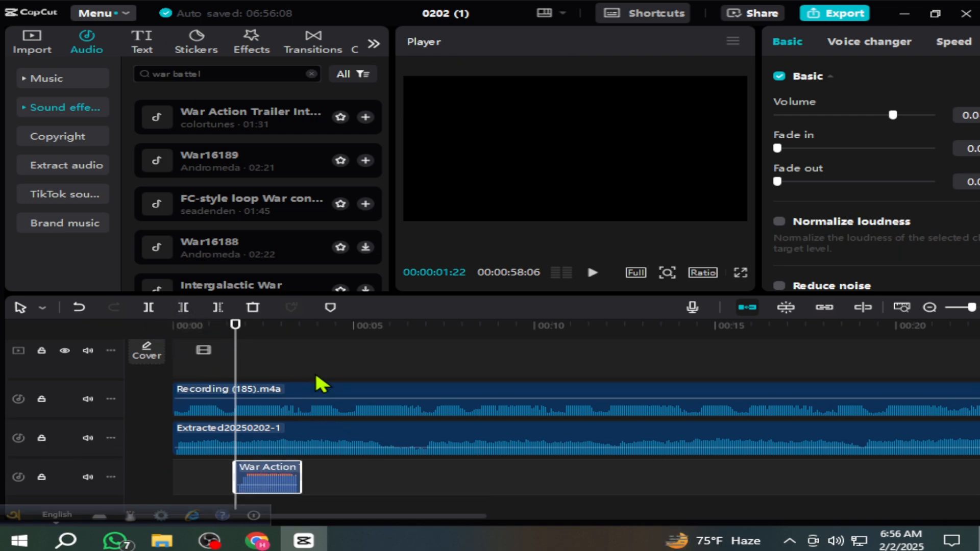
{"action": "left_click_drag", "start_coordinate": [288, 479], "coordinate": [199, 477]}
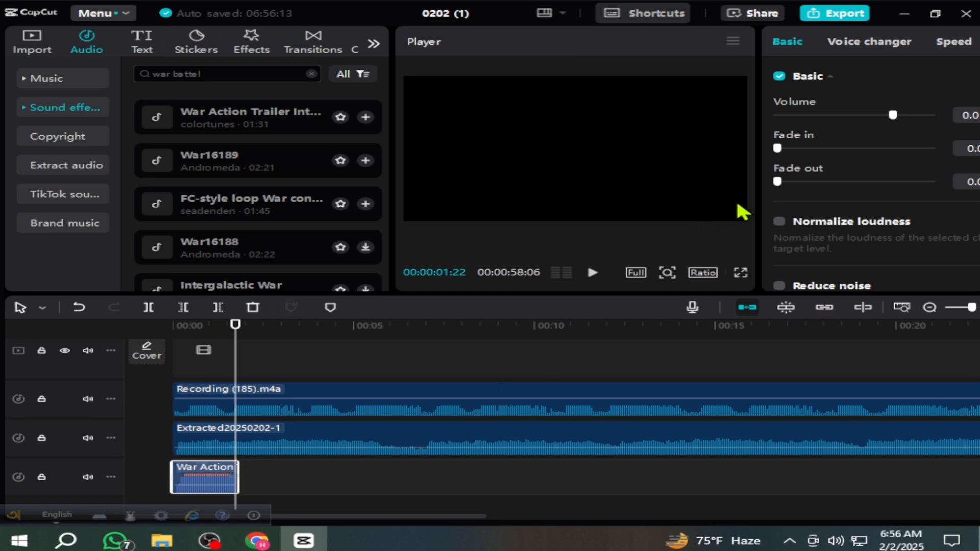
Step: Reset the War Action clip's fade in to 0.0 s and set its fade out to the maximum of about 1.8 s
{"action": "scroll", "coordinate": [815, 193], "scroll_direction": "down", "scroll_amount": 2}
{"action": "scroll", "coordinate": [816, 193], "scroll_direction": "up", "scroll_amount": 2}
{"action": "left_click_drag", "start_coordinate": [289, 447], "coordinate": [288, 454]}
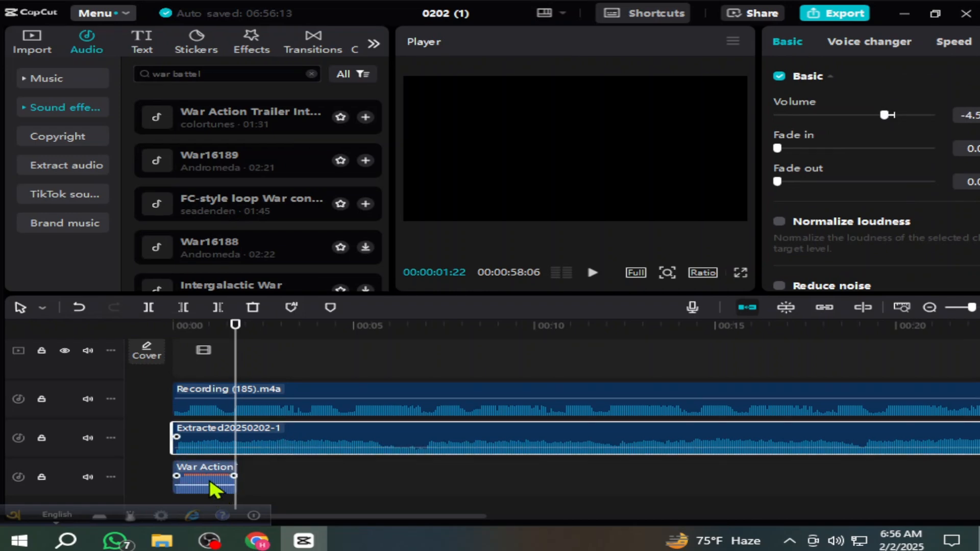
{"action": "left_click", "coordinate": [215, 490]}
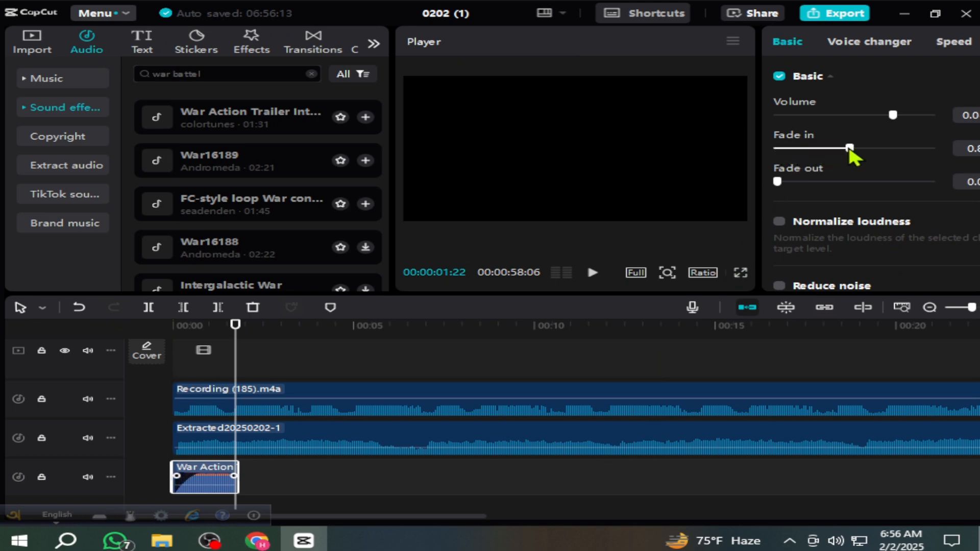
{"action": "left_click_drag", "start_coordinate": [849, 149], "coordinate": [780, 155]}
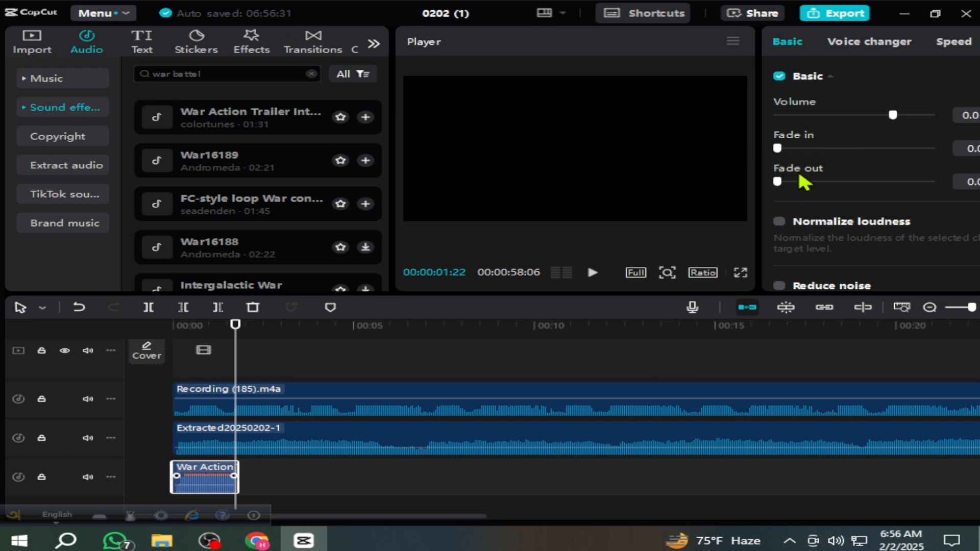
{"action": "left_click_drag", "start_coordinate": [782, 182], "coordinate": [794, 184]}
{"action": "left_click_drag", "start_coordinate": [878, 190], "coordinate": [932, 190]}
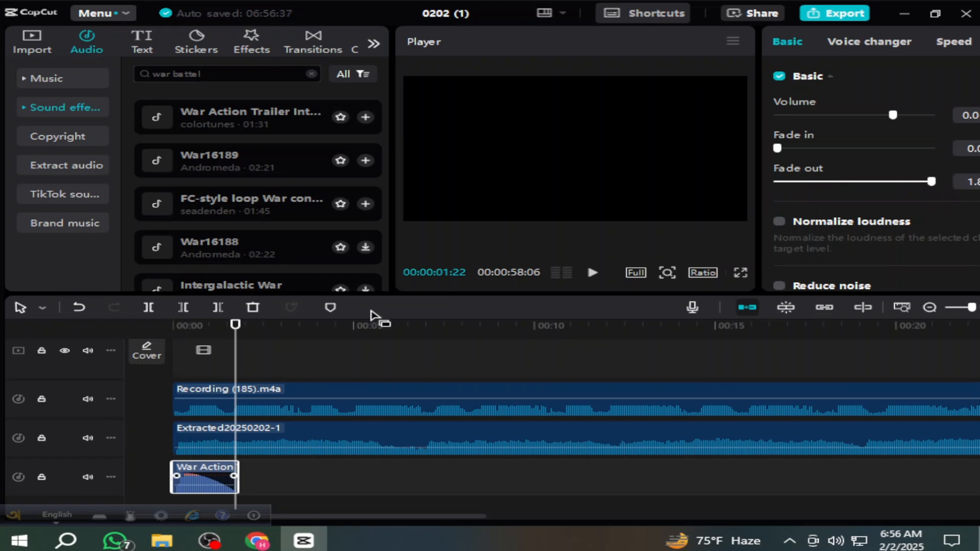
Step: Play the opening with the faded War Action effect, pause it and move the effect clip to about 11 seconds on the timeline
{"action": "left_click_drag", "start_coordinate": [238, 341], "coordinate": [21, 355]}
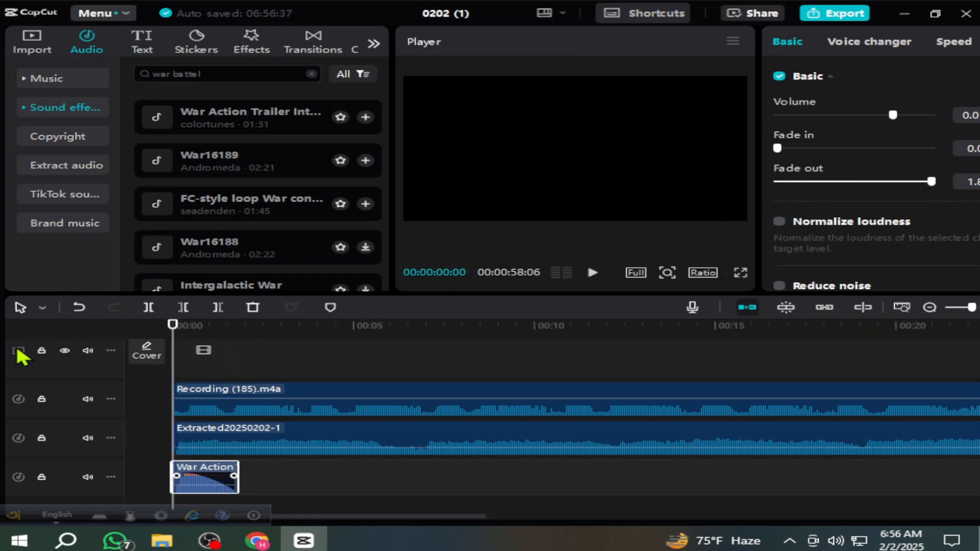
{"action": "left_click", "coordinate": [591, 273]}
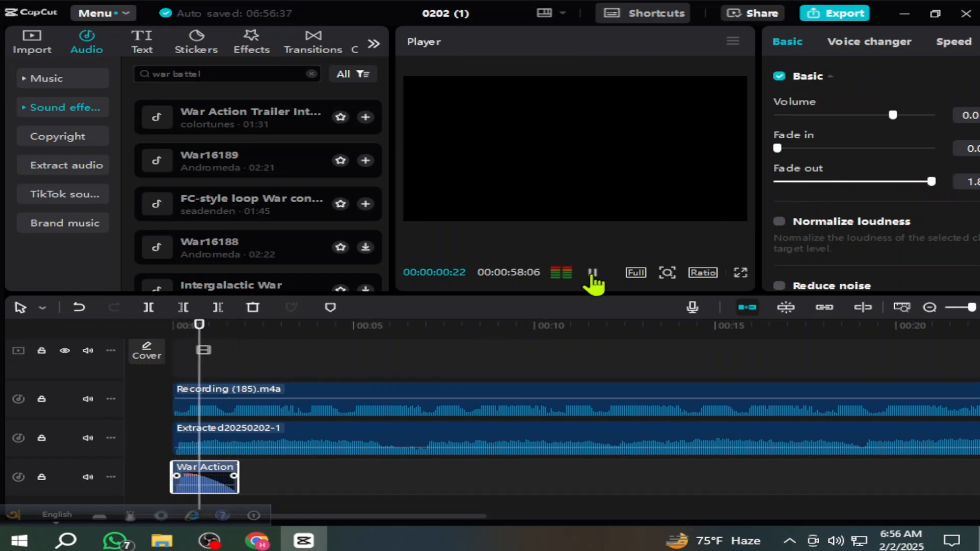
{"action": "left_click", "coordinate": [592, 273]}
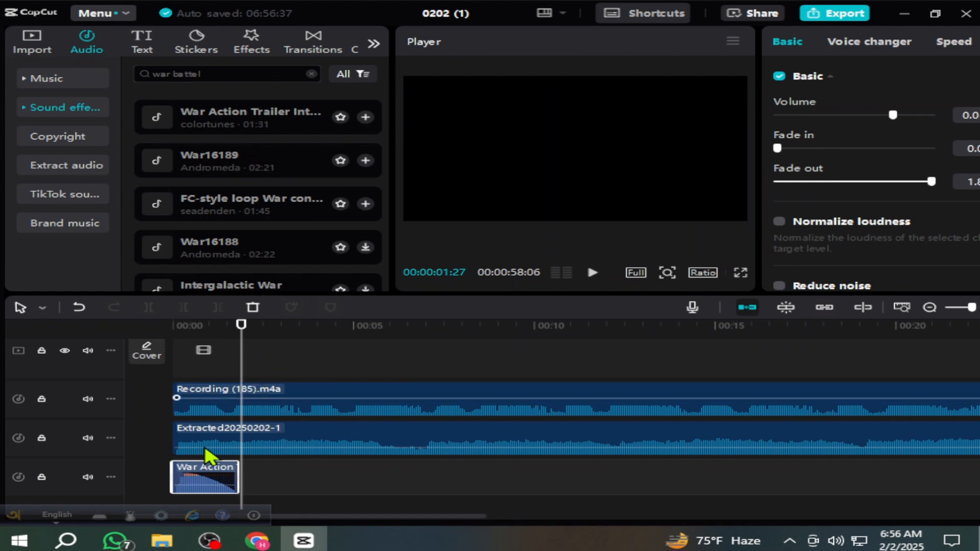
{"action": "left_click_drag", "start_coordinate": [186, 475], "coordinate": [598, 472]}
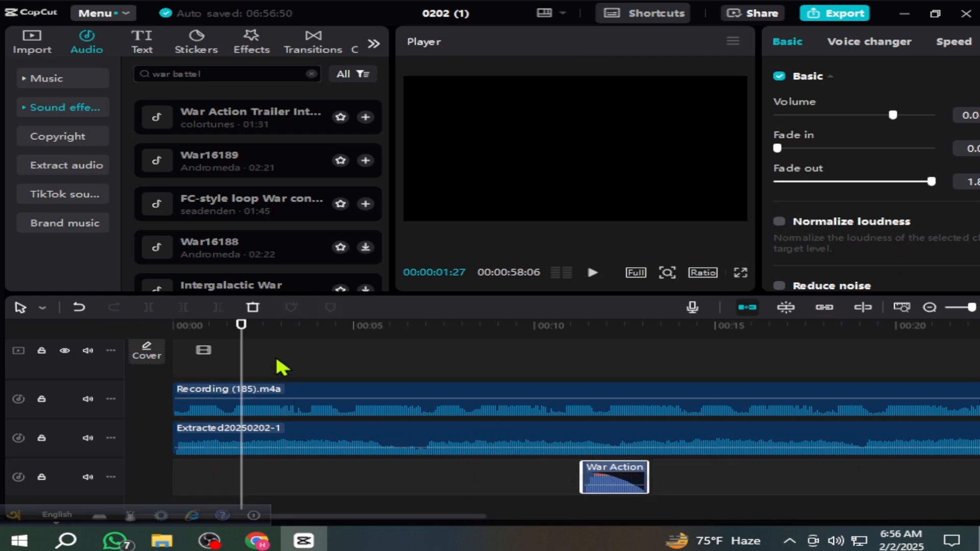
Step: Play the opening from the timeline start and move the War Action clip so it begins at 00:00:00:10
{"action": "left_click_drag", "start_coordinate": [237, 342], "coordinate": [175, 342]}
{"action": "key", "text": "space"}
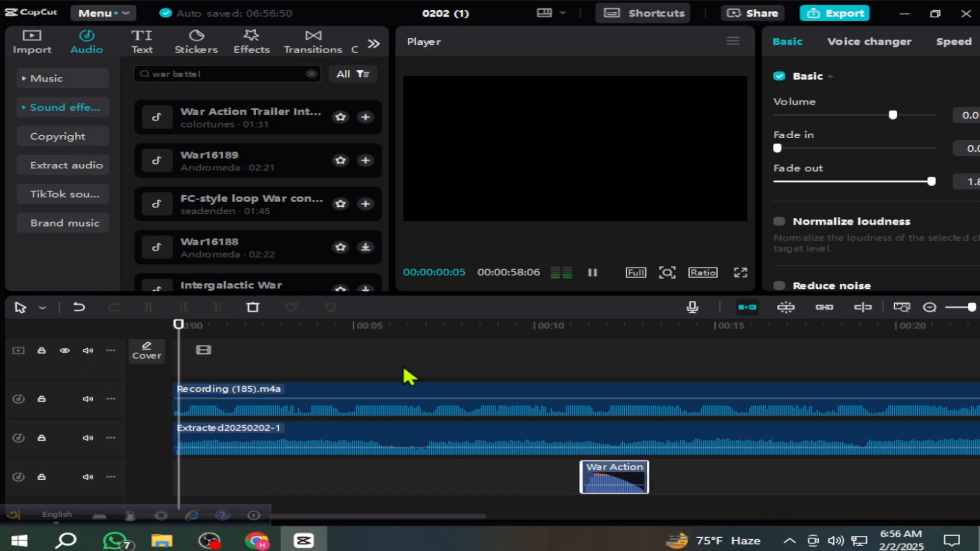
{"action": "key", "text": "space"}
{"action": "left_click_drag", "start_coordinate": [203, 368], "coordinate": [185, 379]}
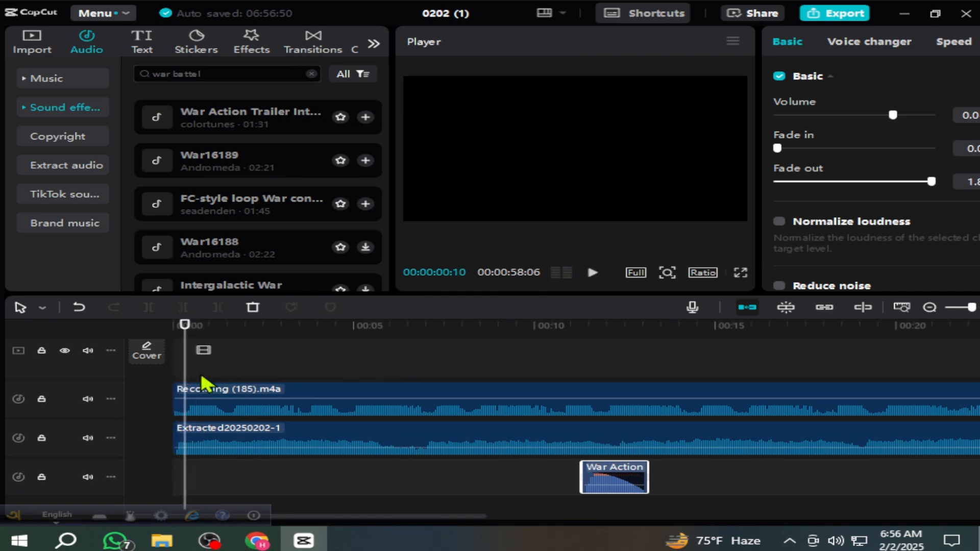
{"action": "left_click_drag", "start_coordinate": [611, 482], "coordinate": [216, 483]}
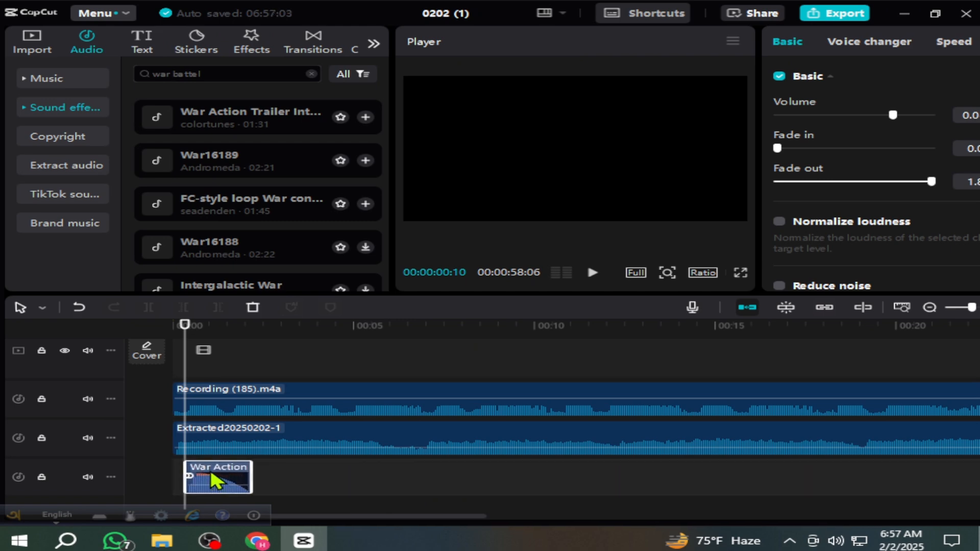
Step: Play the opening from the timeline start with the repositioned effect and stop the playhead at 00:00:03:20
{"action": "left_click_drag", "start_coordinate": [187, 363], "coordinate": [2, 377]}
{"action": "key", "text": "space"}
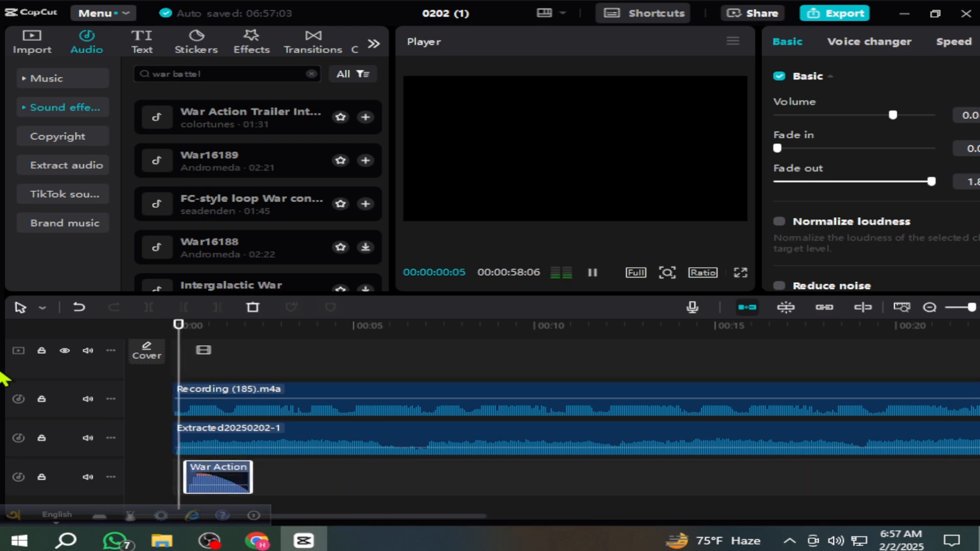
{"action": "key", "text": "space"}
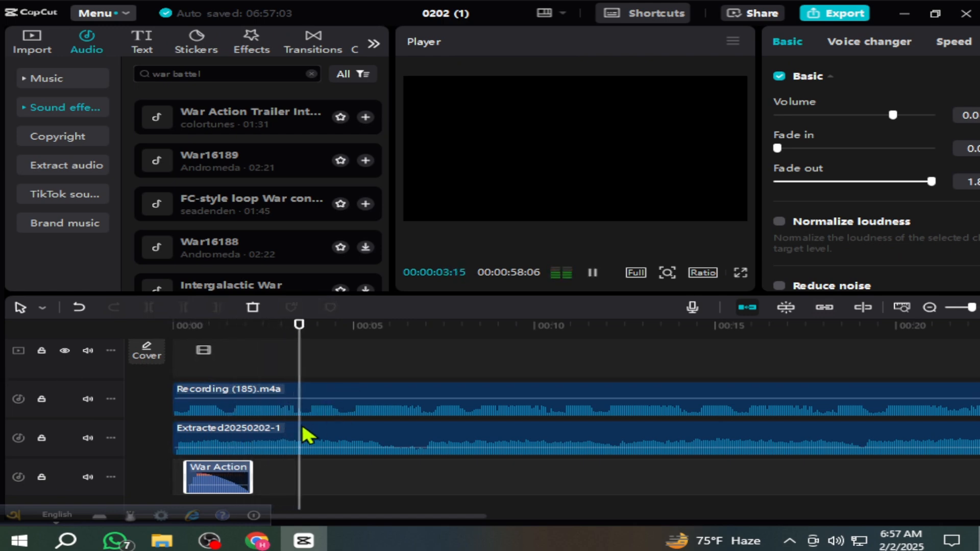
{"action": "key", "text": "space"}
{"action": "left_click_drag", "start_coordinate": [328, 363], "coordinate": [307, 386]}
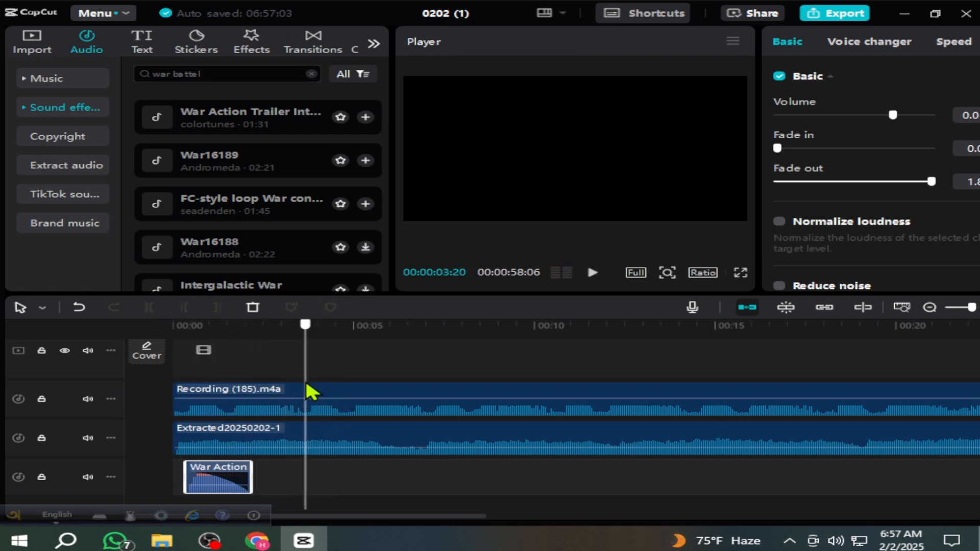
Step: Copy the War Action clip and place the playhead at 00:00:03:20
{"action": "right_click", "coordinate": [222, 487]}
{"action": "left_click", "coordinate": [247, 248]}
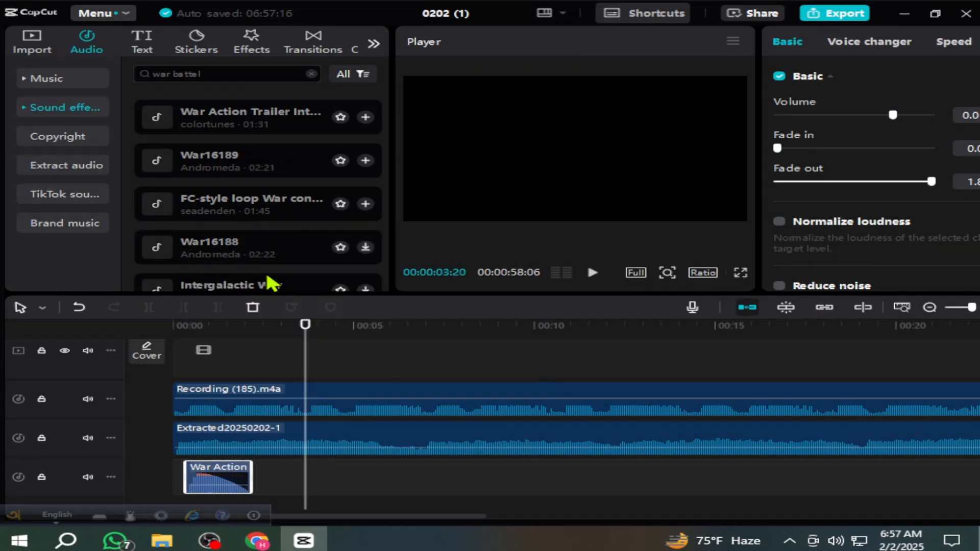
{"action": "left_click", "coordinate": [320, 483]}
{"action": "right_click", "coordinate": [319, 463]}
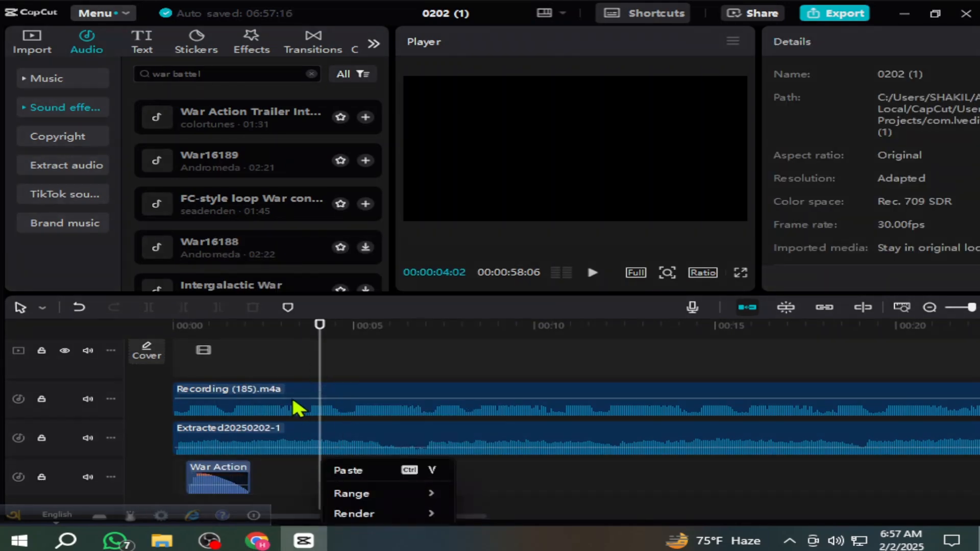
{"action": "left_click", "coordinate": [286, 358]}
{"action": "left_click", "coordinate": [305, 357]}
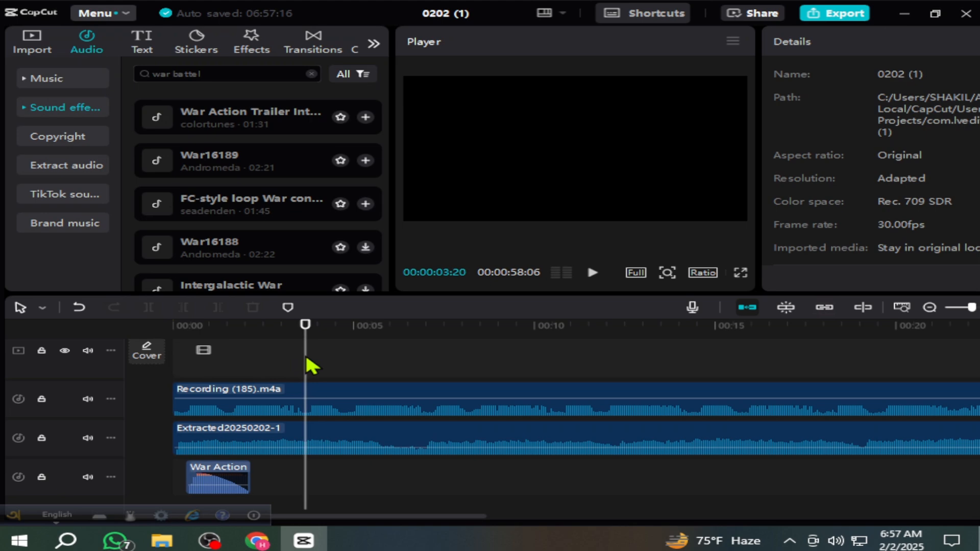
Step: Replay the narration from 00:00:02:22 and return the playhead to 00:00:03:20
{"action": "key", "text": "Left"}
{"action": "key", "text": "Left"}
{"action": "key", "text": "Left"}
{"action": "key", "text": "Left"}
{"action": "key", "text": "Left"}
{"action": "key", "text": "Left"}
{"action": "key", "text": "Left"}
{"action": "key", "text": "Left"}
{"action": "key", "text": "Left"}
{"action": "key", "text": "Left"}
{"action": "key", "text": "Left"}
{"action": "key", "text": "Left"}
{"action": "key", "text": "Left"}
{"action": "key", "text": "Left"}
{"action": "key", "text": "Left"}
{"action": "key", "text": "Left"}
{"action": "key", "text": "Left"}
{"action": "key", "text": "Left"}
{"action": "key", "text": "Left"}
{"action": "key", "text": "Left"}
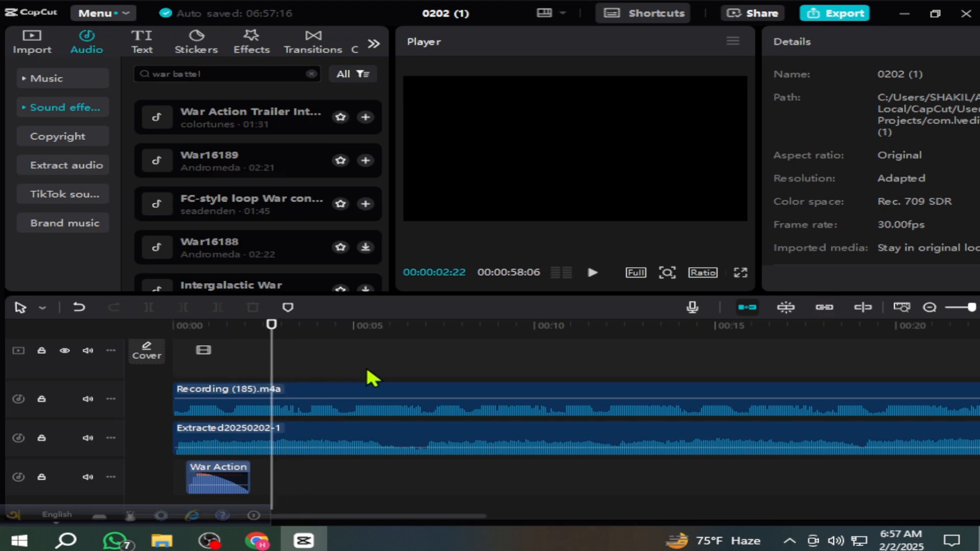
{"action": "key", "text": "space"}
{"action": "key", "text": "space"}
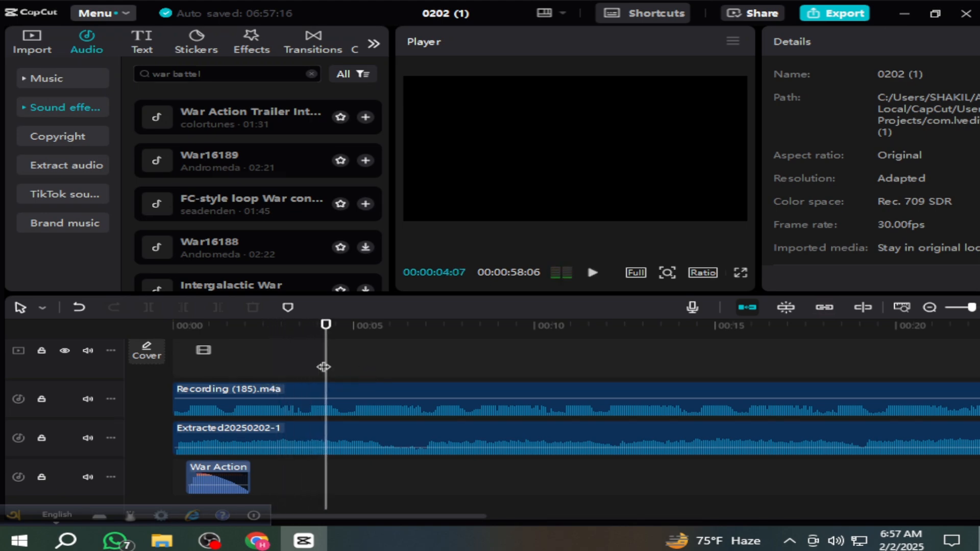
{"action": "left_click_drag", "start_coordinate": [323, 365], "coordinate": [305, 382]}
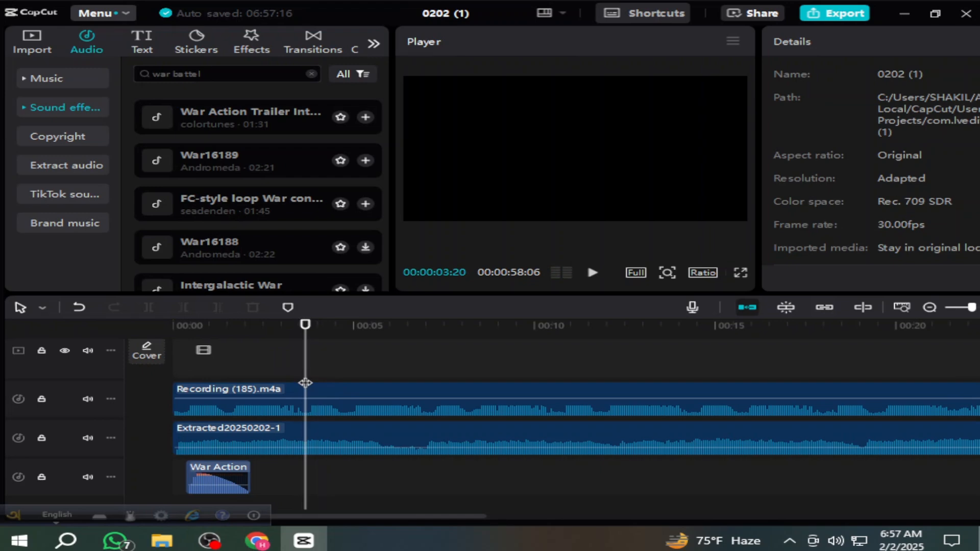
Step: Paste a second War Action clip at 00:00:03:20, shift it slightly earlier and play it from 00:00:03:04
{"action": "right_click", "coordinate": [312, 475]}
{"action": "left_click", "coordinate": [333, 468]}
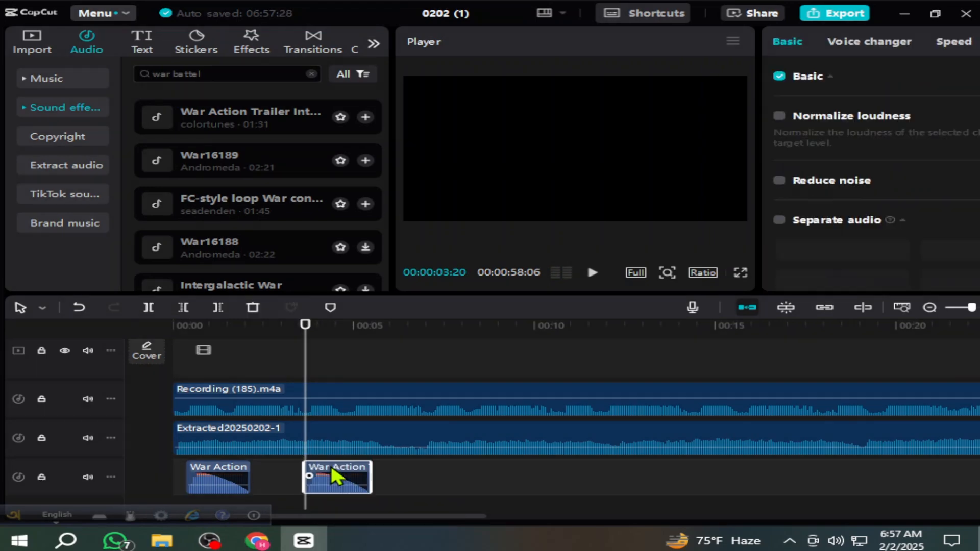
{"action": "left_click_drag", "start_coordinate": [346, 470], "coordinate": [339, 471]}
{"action": "left_click", "coordinate": [305, 374]}
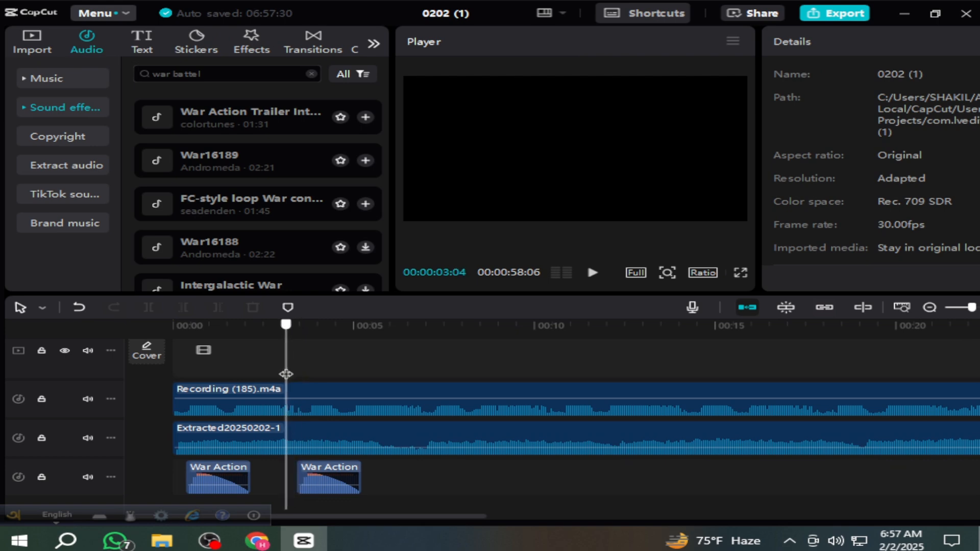
{"action": "key", "text": "space"}
{"action": "key", "text": "space"}
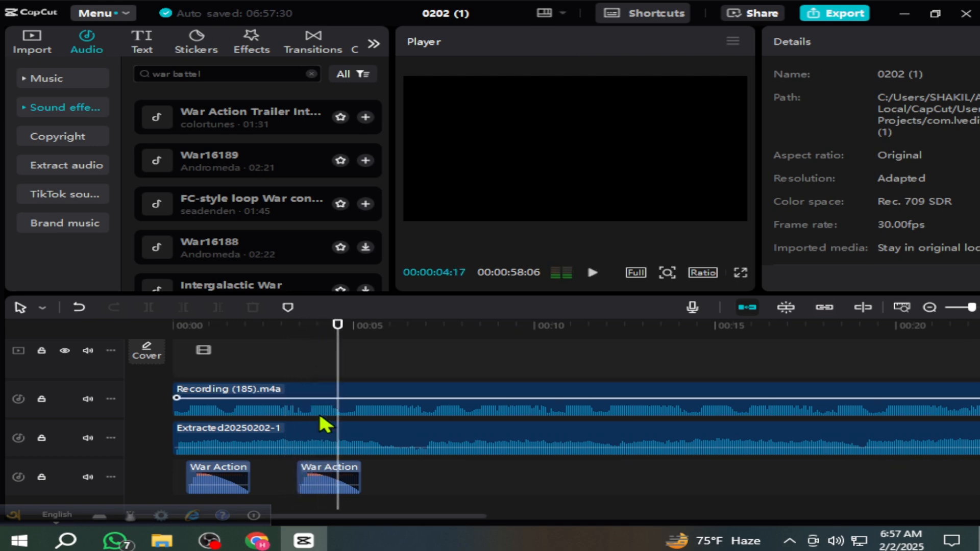
Step: Move the second War Action clip slightly later so it starts at about 00:00:03:20
{"action": "left_click", "coordinate": [316, 476]}
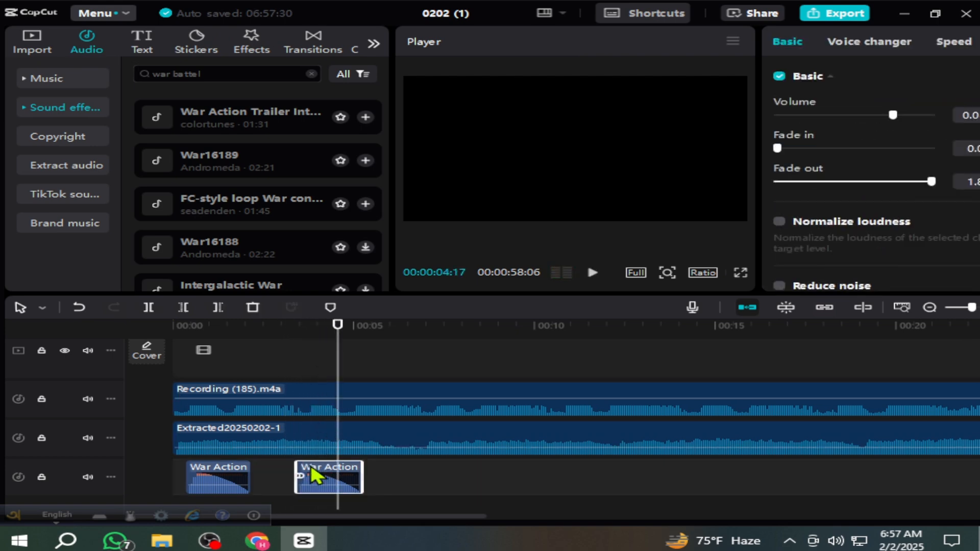
{"action": "left_click_drag", "start_coordinate": [315, 468], "coordinate": [320, 466]}
{"action": "left_click", "coordinate": [300, 368]}
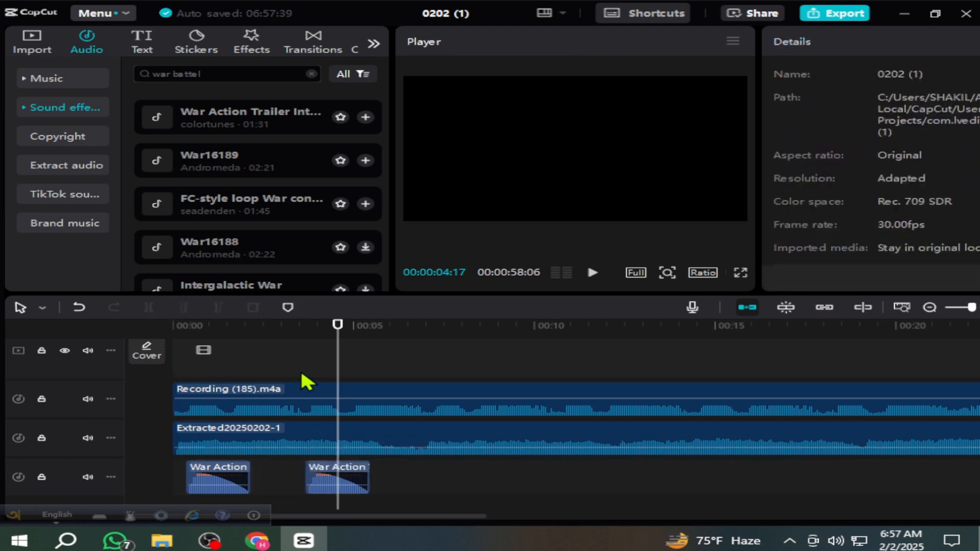
Step: Play on through the narration and paste a third War Action clip at 00:00:07:03
{"action": "key", "text": "space"}
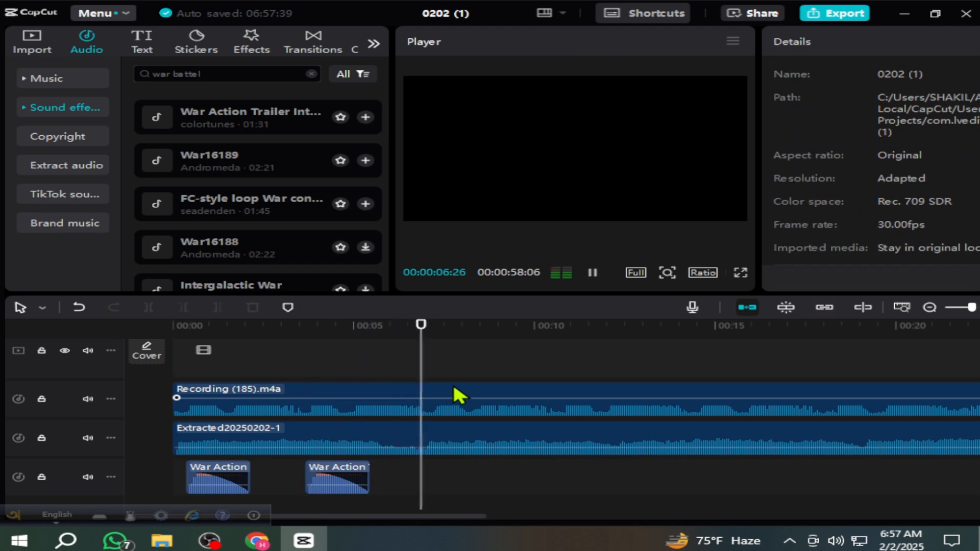
{"action": "key", "text": "space"}
{"action": "left_click_drag", "start_coordinate": [443, 362], "coordinate": [429, 382]}
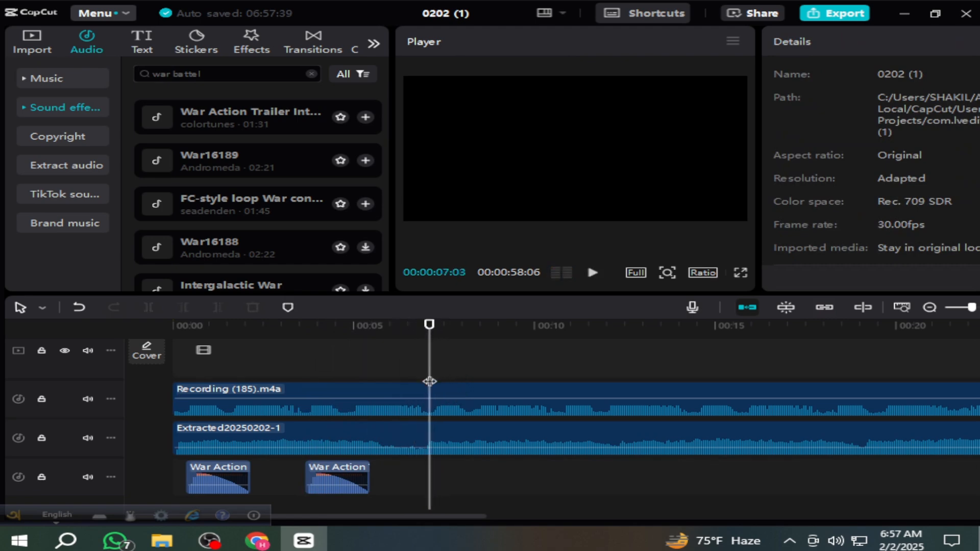
{"action": "right_click", "coordinate": [437, 474]}
{"action": "left_click", "coordinate": [456, 468]}
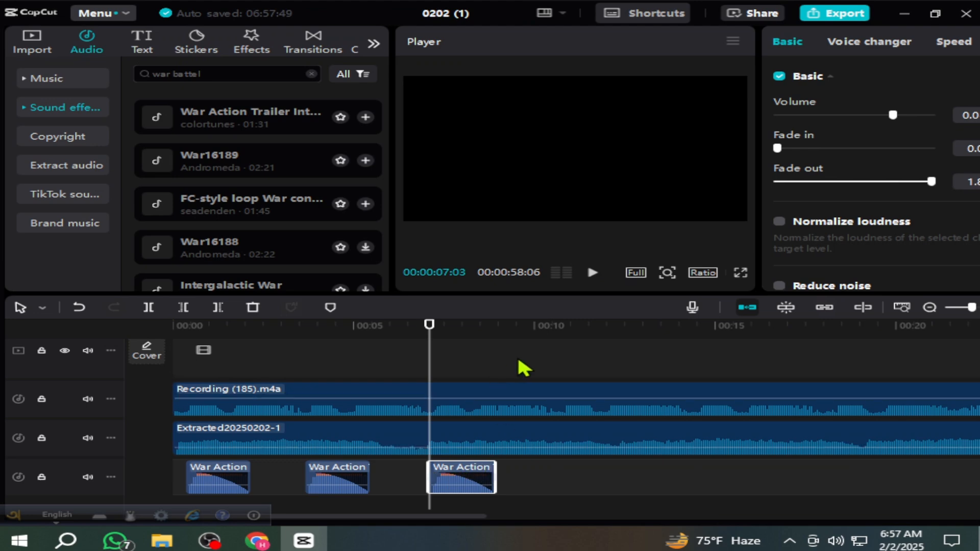
Step: Play on from the third effect and paste a fourth War Action clip at 00:00:10:18
{"action": "key", "text": "space"}
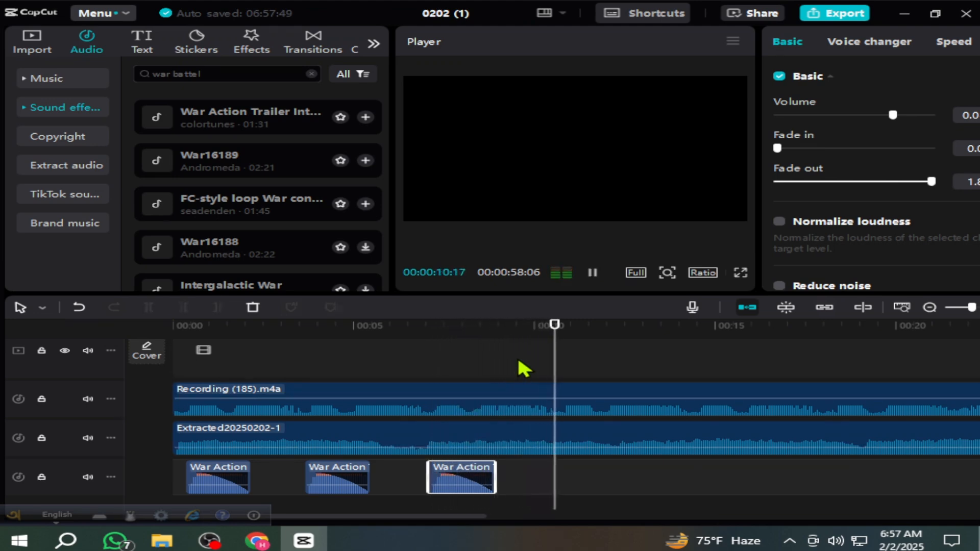
{"action": "key", "text": "space"}
{"action": "left_click_drag", "start_coordinate": [558, 367], "coordinate": [555, 372]}
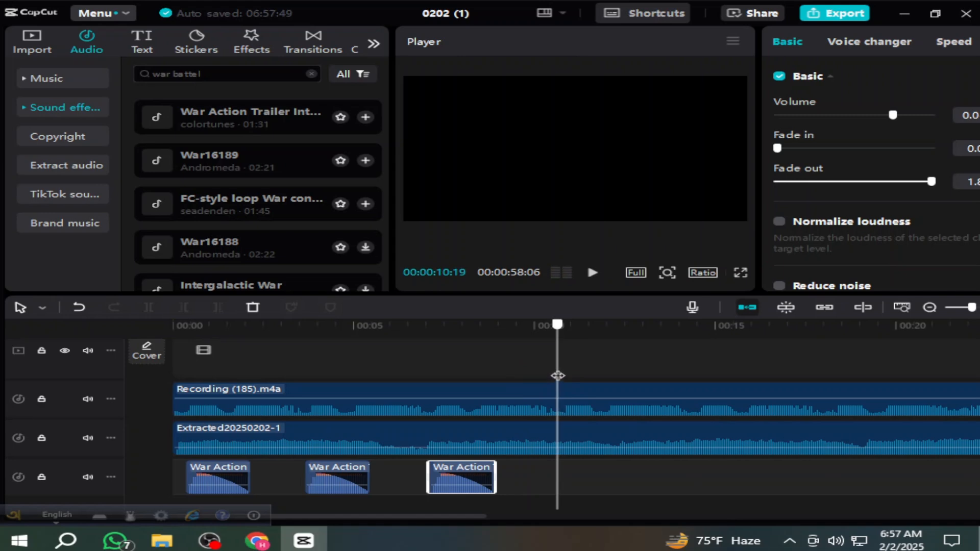
{"action": "right_click", "coordinate": [566, 474]}
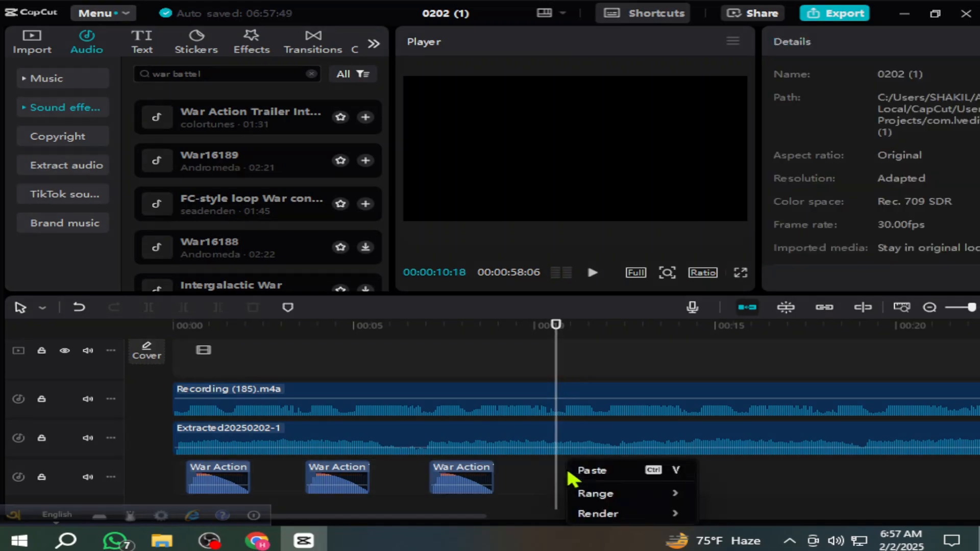
{"action": "left_click", "coordinate": [587, 471]}
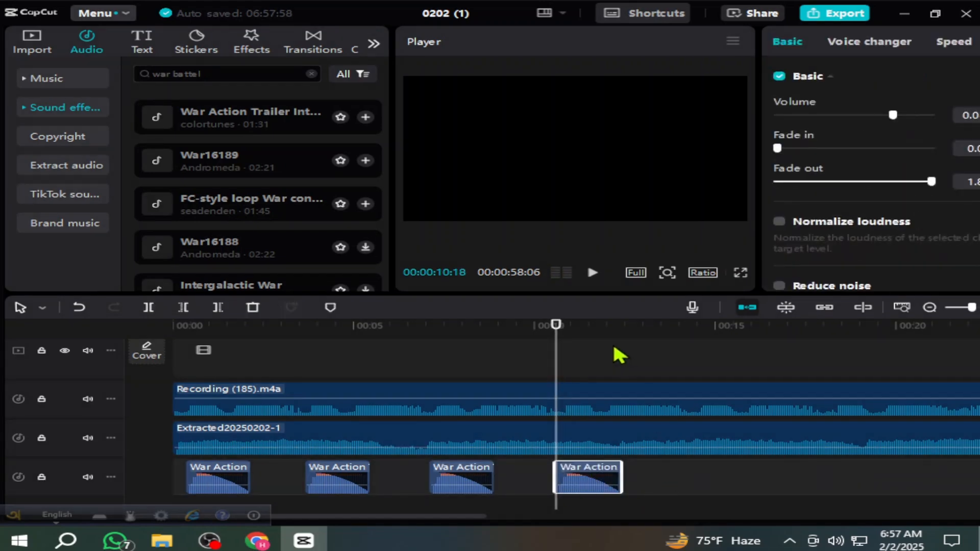
Step: Play on from the fourth effect and paste a fifth War Action clip at 00:00:14:08
{"action": "key", "text": "space"}
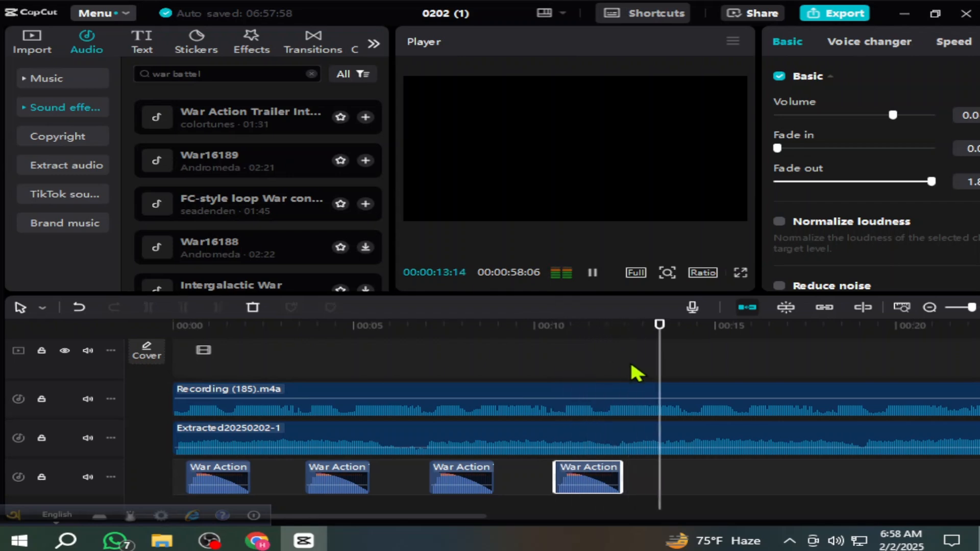
{"action": "key", "text": "space"}
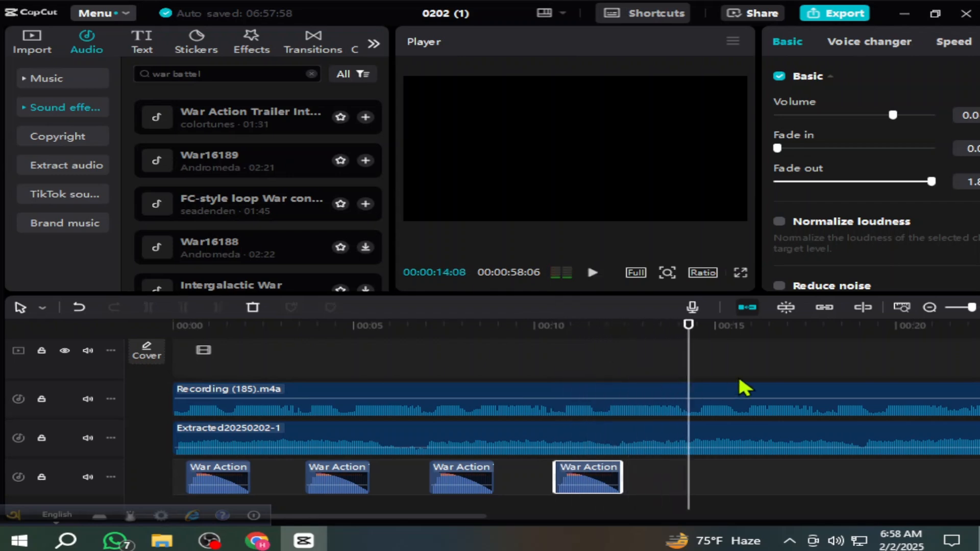
{"action": "right_click", "coordinate": [703, 473]}
{"action": "left_click", "coordinate": [720, 469]}
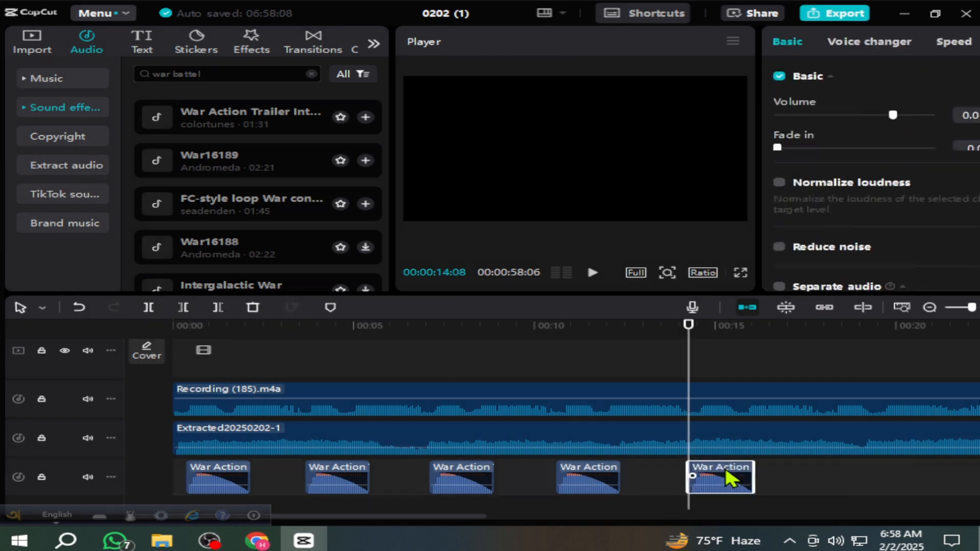
Step: Play on from the fifth effect and paste a sixth War Action clip at about 18 seconds
{"action": "key", "text": "space"}
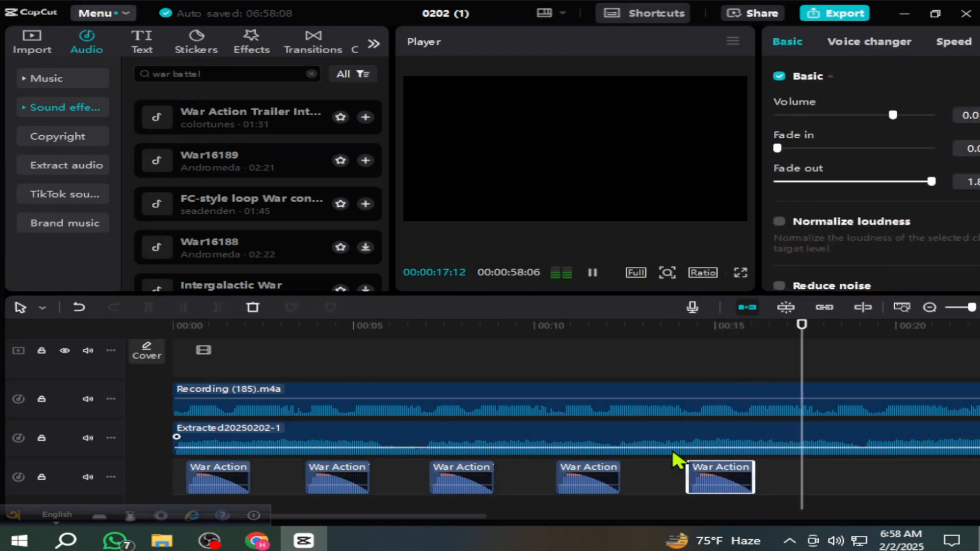
{"action": "key", "text": "space"}
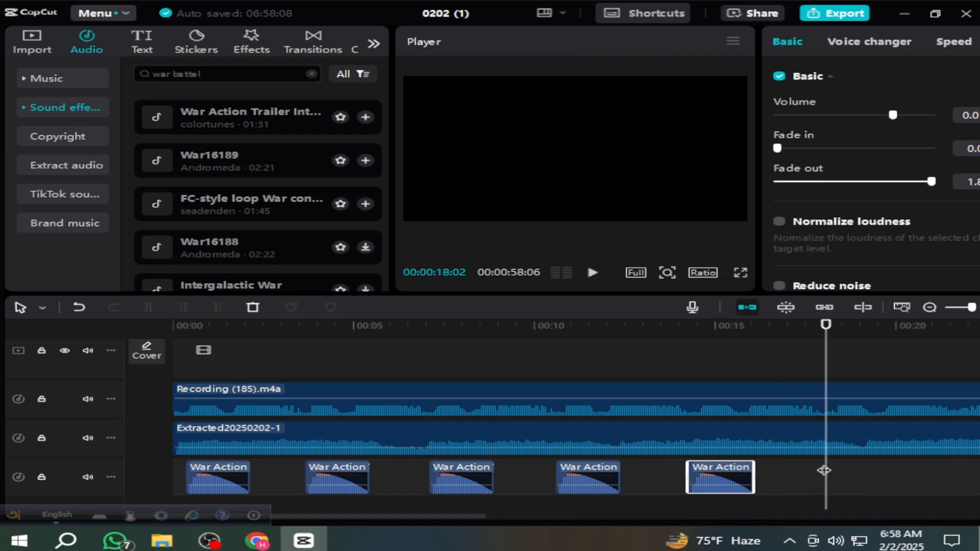
{"action": "right_click", "coordinate": [824, 470]}
{"action": "left_click", "coordinate": [848, 467]}
Step: Play on to 00:00:22:29 and cut off both the narration and the extracted background music after that point
{"action": "key", "text": "space"}
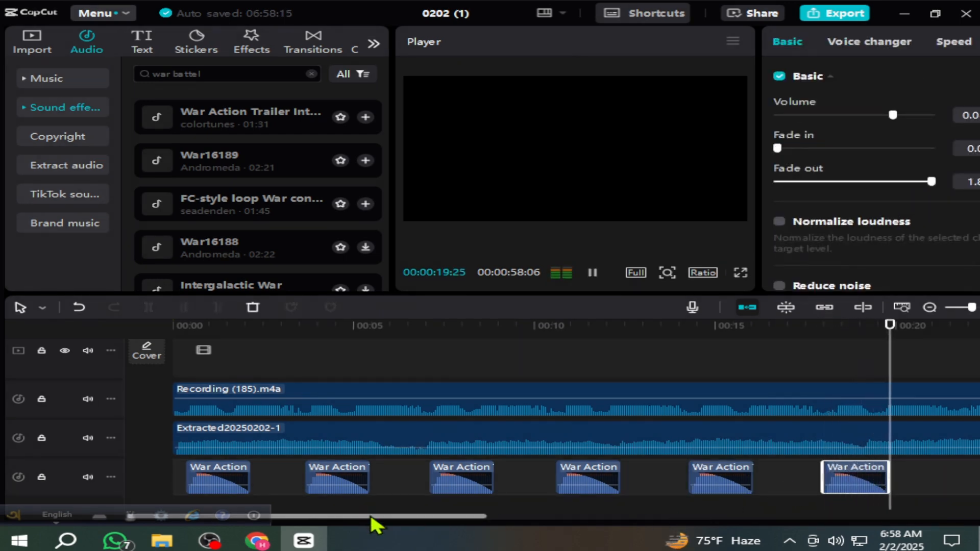
{"action": "left_click_drag", "start_coordinate": [370, 513], "coordinate": [516, 513]}
{"action": "key", "text": "space"}
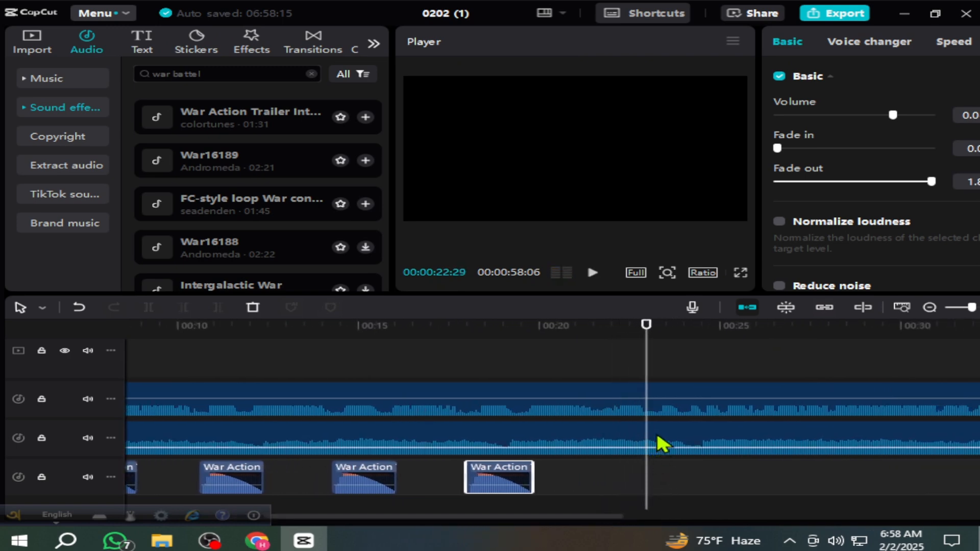
{"action": "left_click", "coordinate": [641, 388]}
{"action": "left_click", "coordinate": [218, 308]}
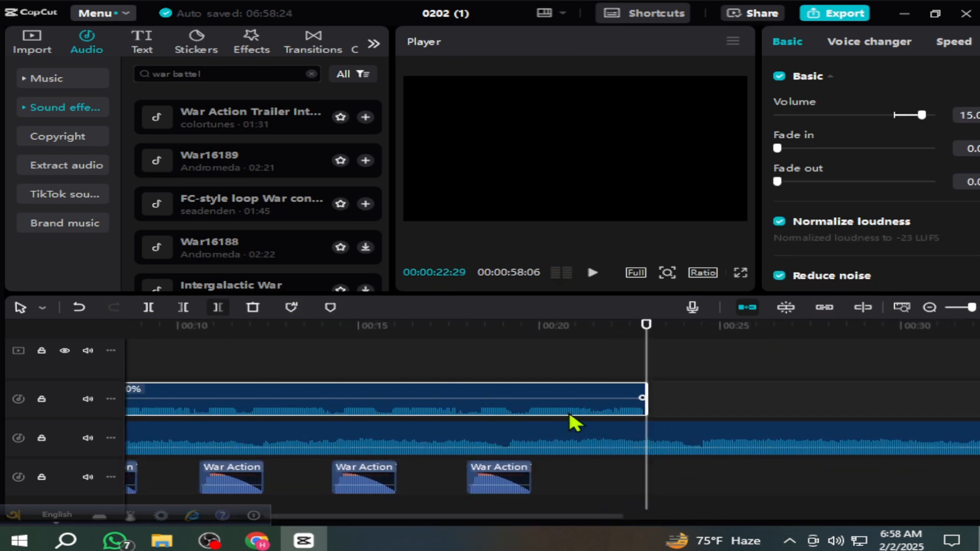
{"action": "left_click", "coordinate": [639, 442]}
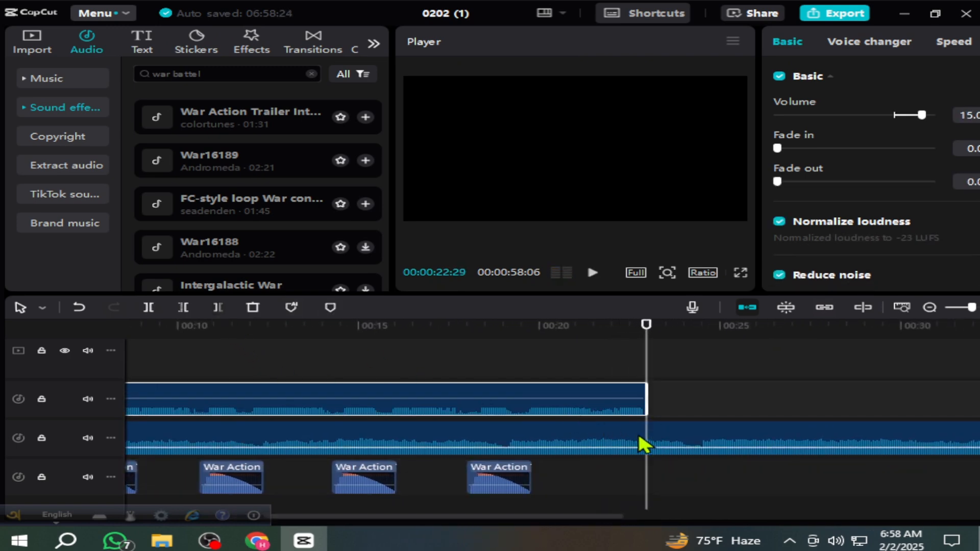
{"action": "left_click", "coordinate": [218, 308]}
Step: Lower the volume of the last War Action clip to -4.5 dB
{"action": "left_click_drag", "start_coordinate": [543, 519], "coordinate": [390, 523]}
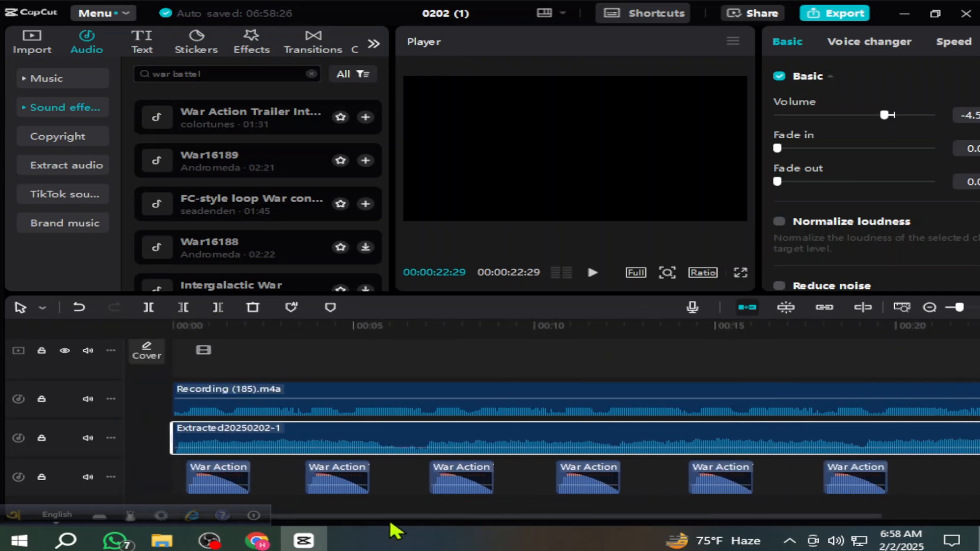
{"action": "left_click", "coordinate": [905, 481]}
{"action": "left_click_drag", "start_coordinate": [910, 487], "coordinate": [814, 482]}
{"action": "left_click", "coordinate": [859, 490]}
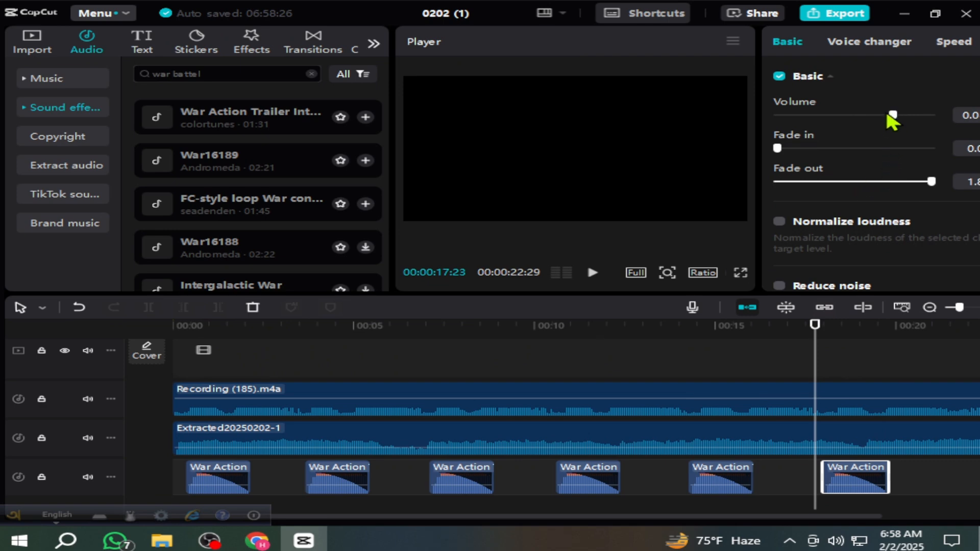
{"action": "mouse_move", "coordinate": [885, 114]}
{"action": "left_mouse_down"}
{"action": "mouse_move", "coordinate": [870, 118]}
{"action": "mouse_move", "coordinate": [884, 114]}
{"action": "left_mouse_up"}
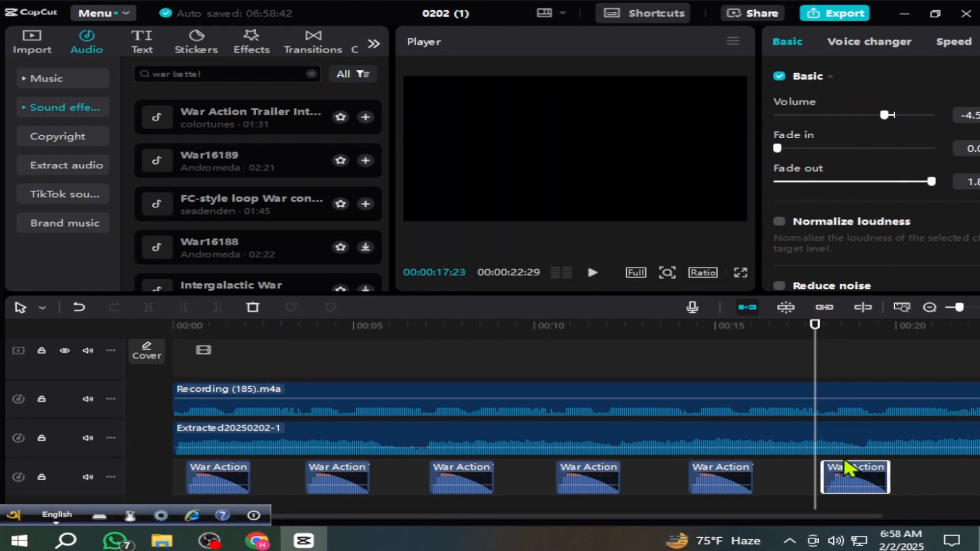
Step: Select all six War Action clips and lower their volume together to about -4 dB
{"action": "left_click", "coordinate": [907, 467]}
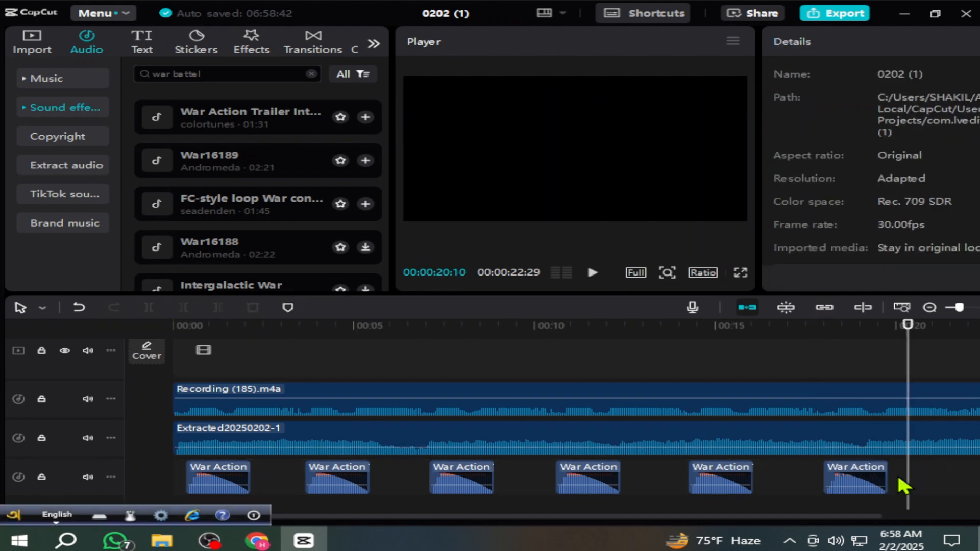
{"action": "left_click", "coordinate": [862, 476]}
{"action": "left_click_drag", "start_coordinate": [791, 485], "coordinate": [200, 483]}
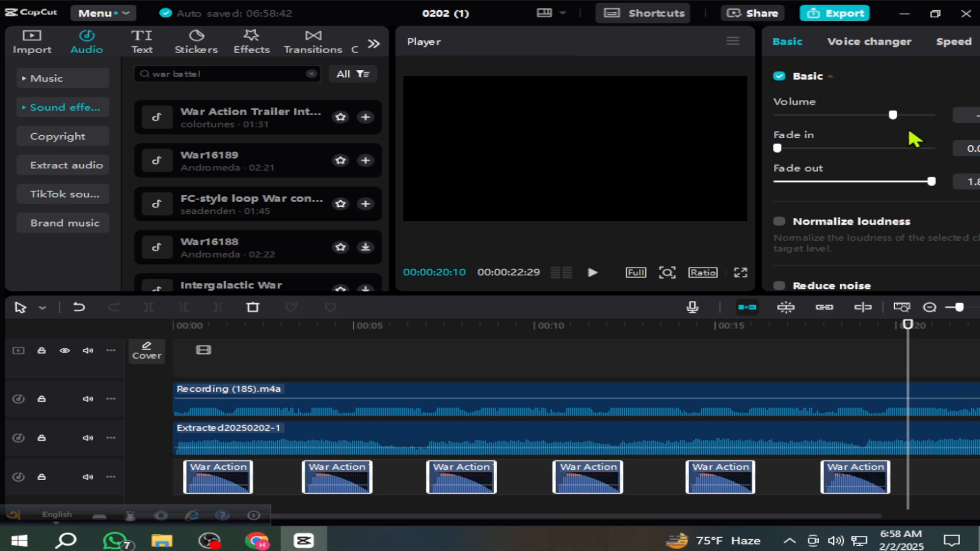
{"action": "left_click_drag", "start_coordinate": [890, 117], "coordinate": [884, 116]}
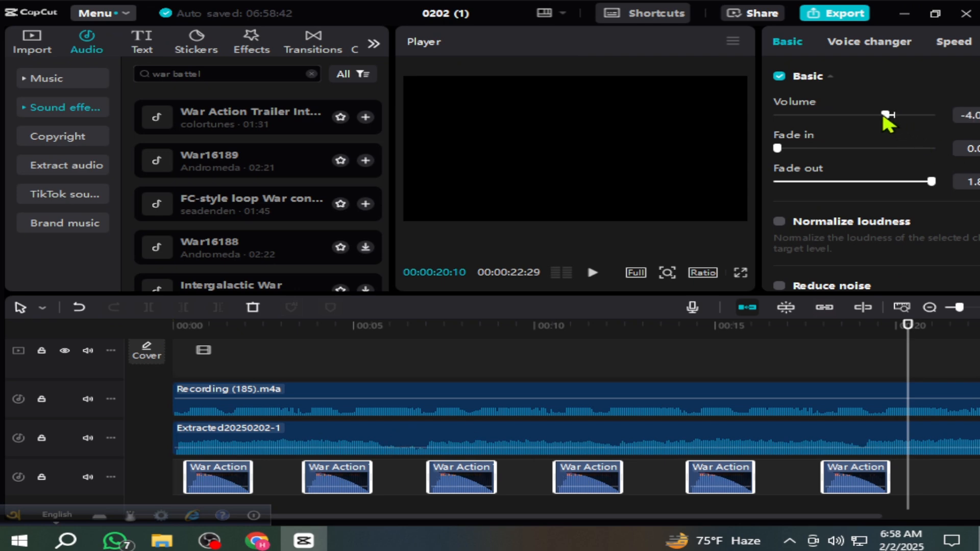
{"action": "left_click", "coordinate": [853, 352]}
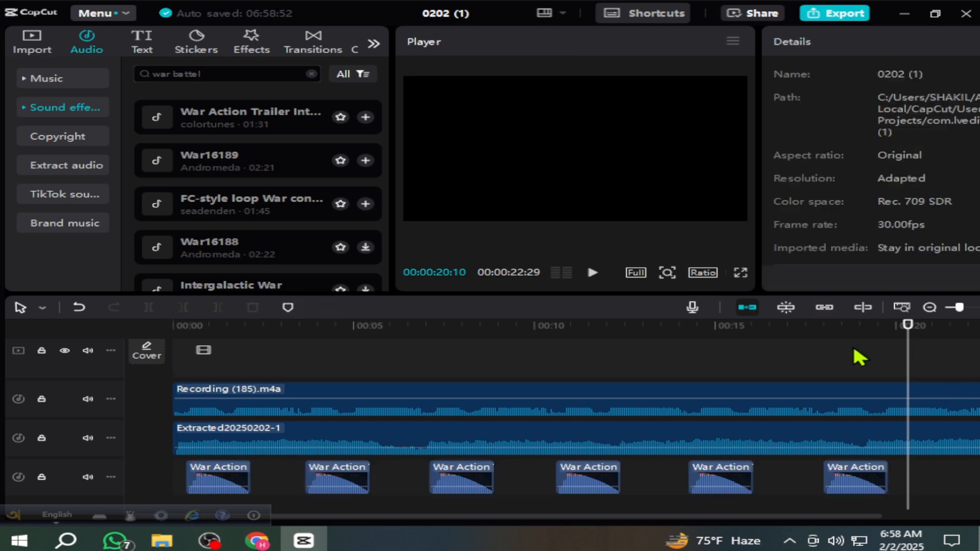
Step: Play the mix from the start and cut off both the narration and the extracted background music after 00:00:21:16
{"action": "key", "text": "Home"}
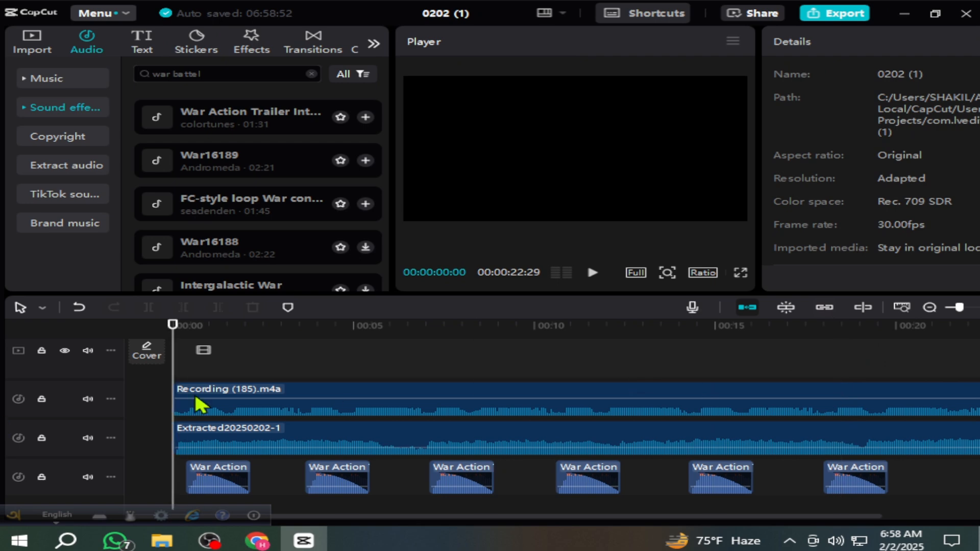
{"action": "left_click", "coordinate": [594, 276]}
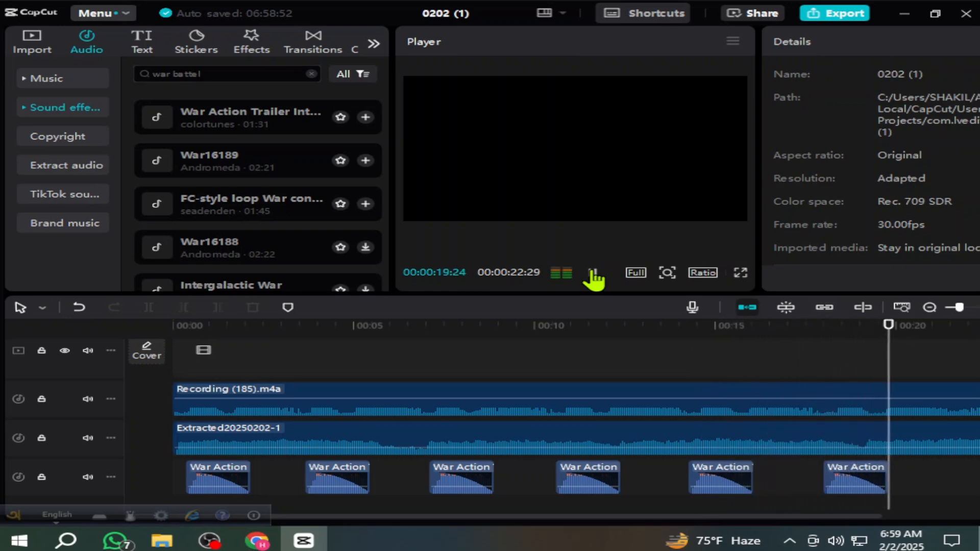
{"action": "left_click", "coordinate": [593, 274]}
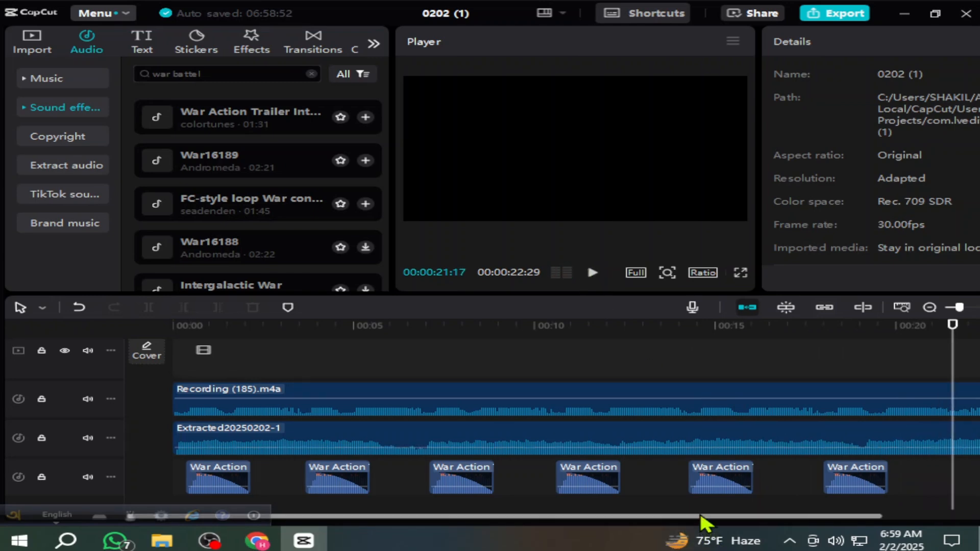
{"action": "left_click_drag", "start_coordinate": [701, 515], "coordinate": [767, 492]}
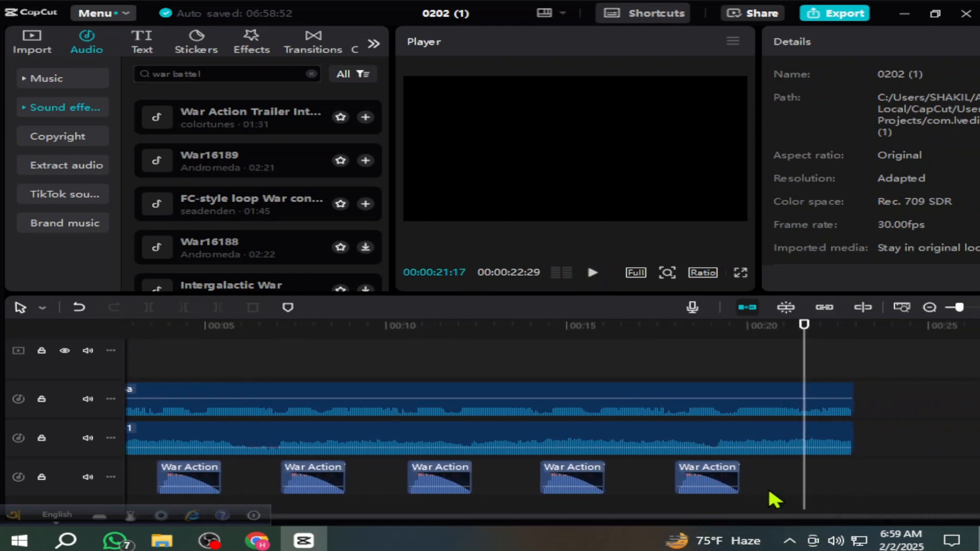
{"action": "left_click", "coordinate": [802, 362]}
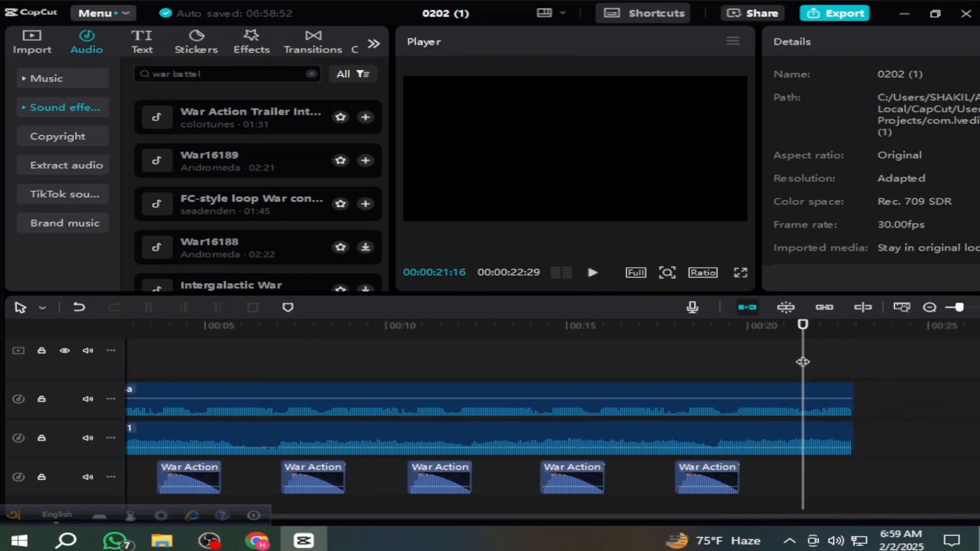
{"action": "right_click", "coordinate": [808, 396]}
{"action": "left_click", "coordinate": [638, 363]}
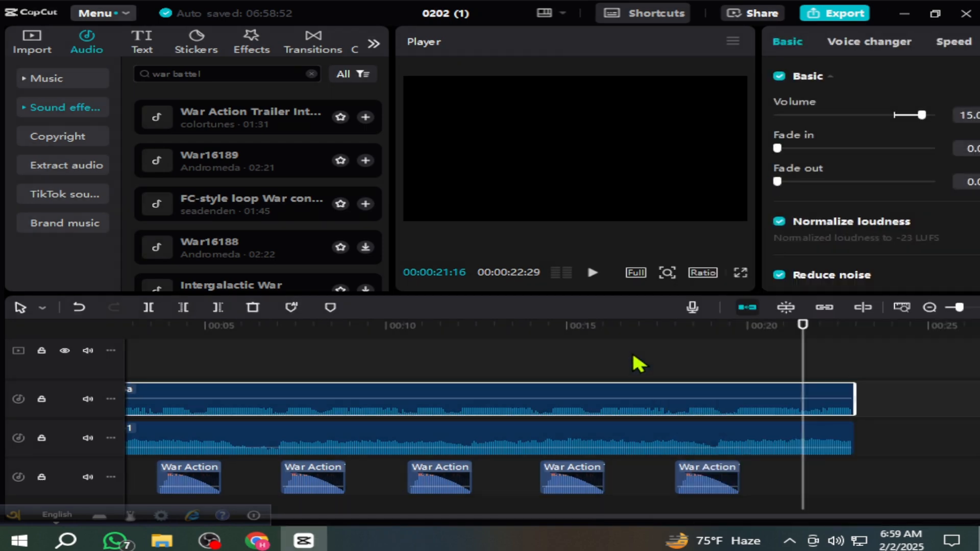
{"action": "left_click", "coordinate": [218, 308]}
{"action": "left_click", "coordinate": [793, 445]}
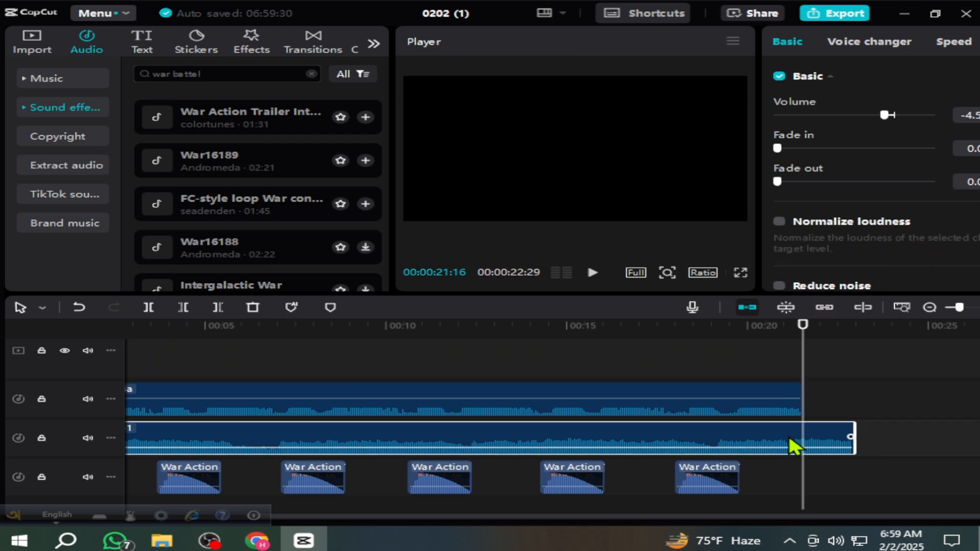
{"action": "left_click", "coordinate": [213, 309]}
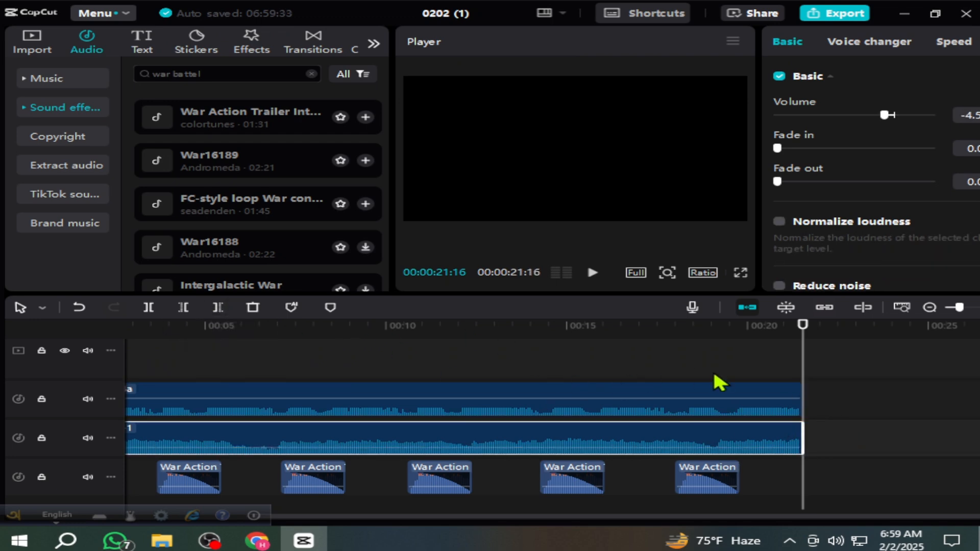